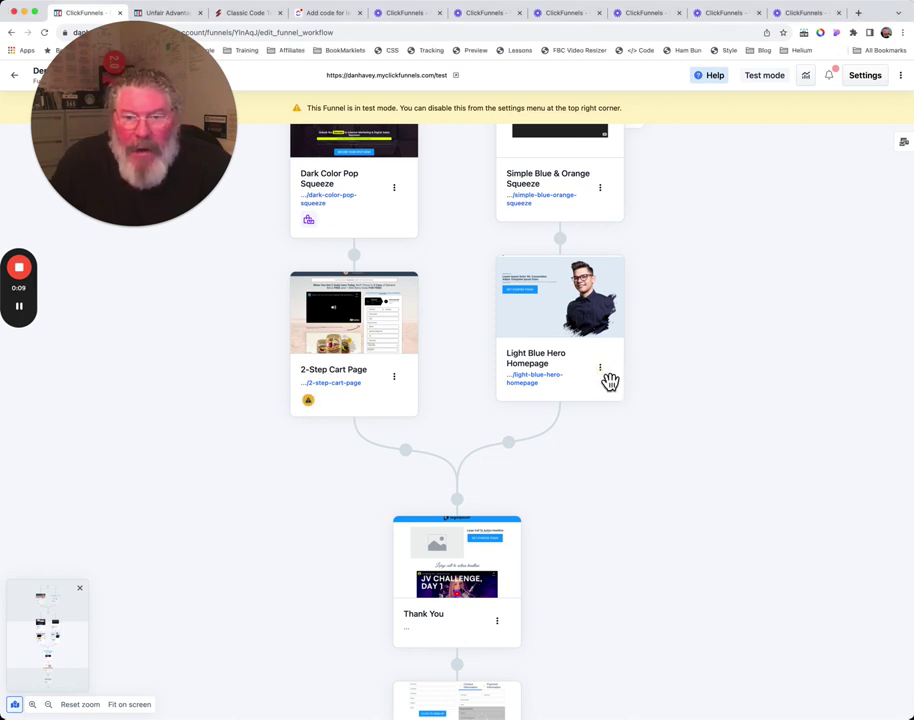
- Open the three-dot page-step menu on the Light Blue Hero Homepage card
click(601, 369)
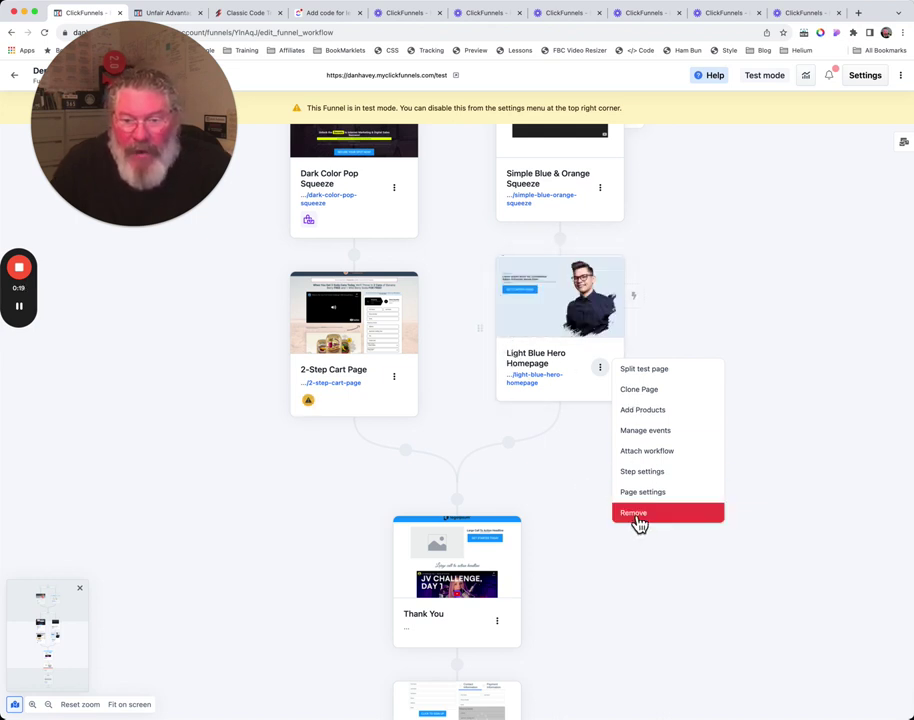
- Create a new Yellow Border Company Homepage page as the 50/50 split-test variant of Light Blue Hero Homepage
click(656, 376)
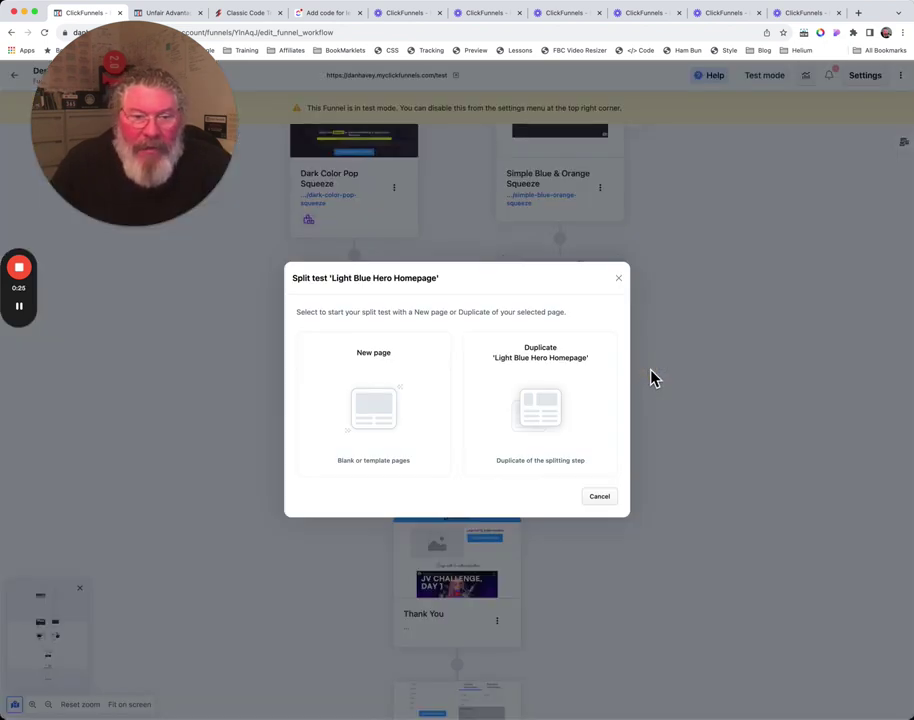
click(379, 414)
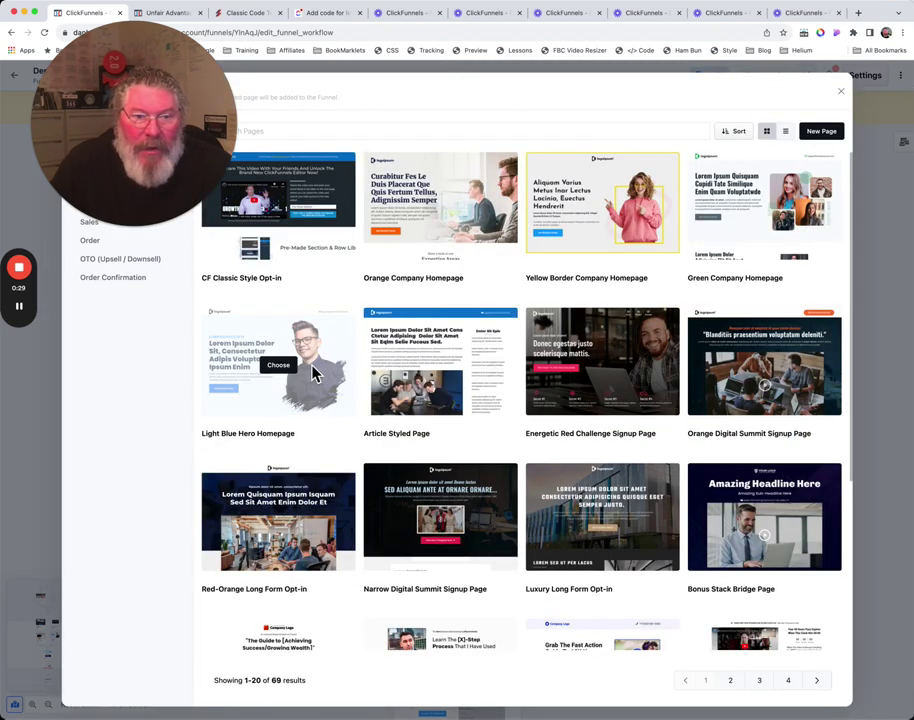
click(597, 213)
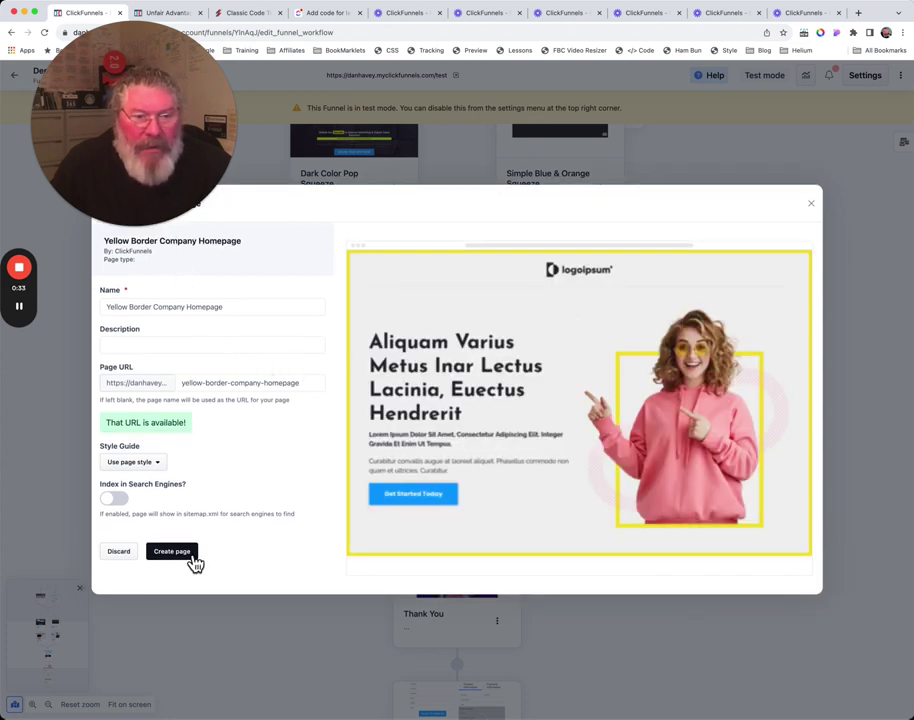
click(195, 558)
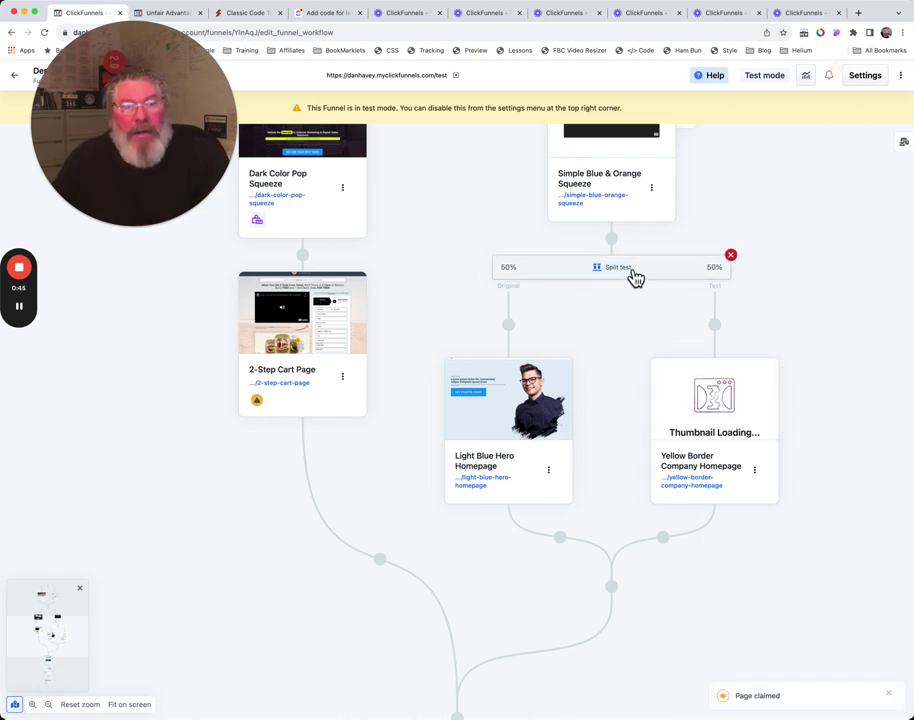
- Browse the add-step panel, then insert a new step above the split test and cancel it
click(903, 146)
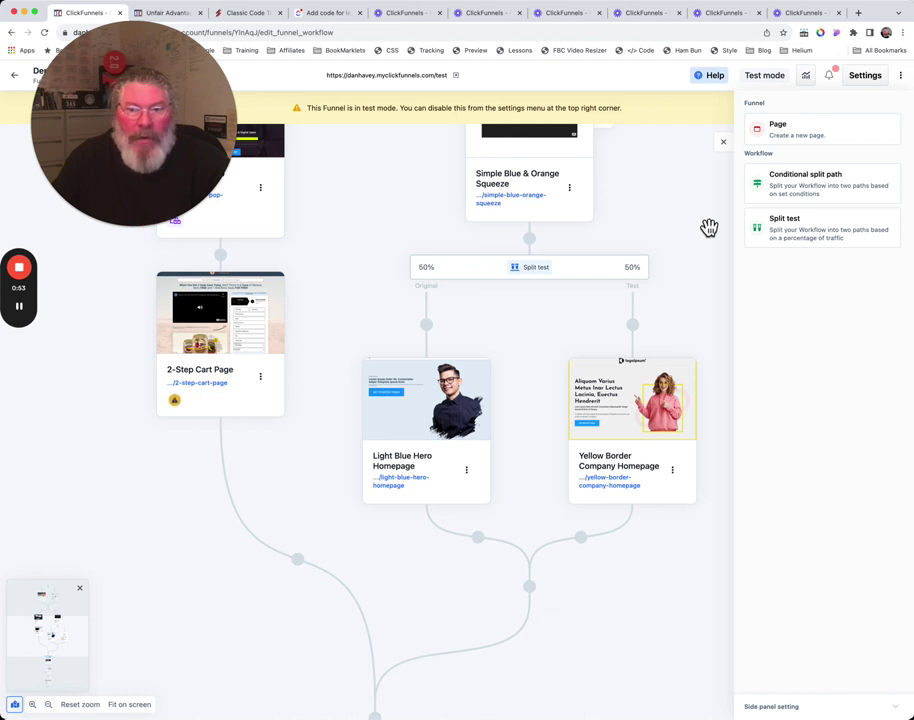
click(723, 142)
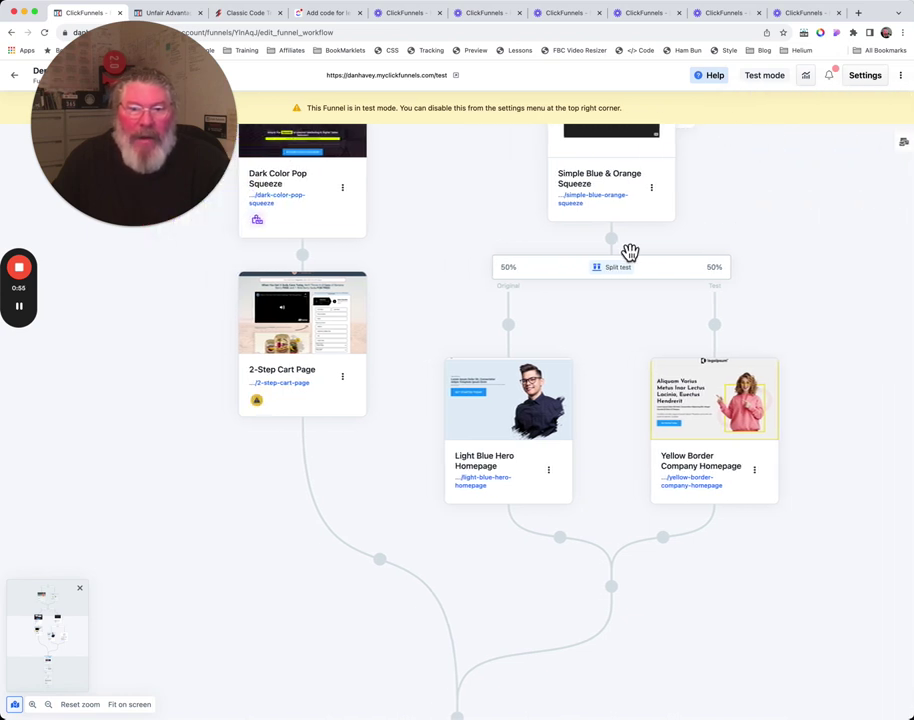
click(616, 240)
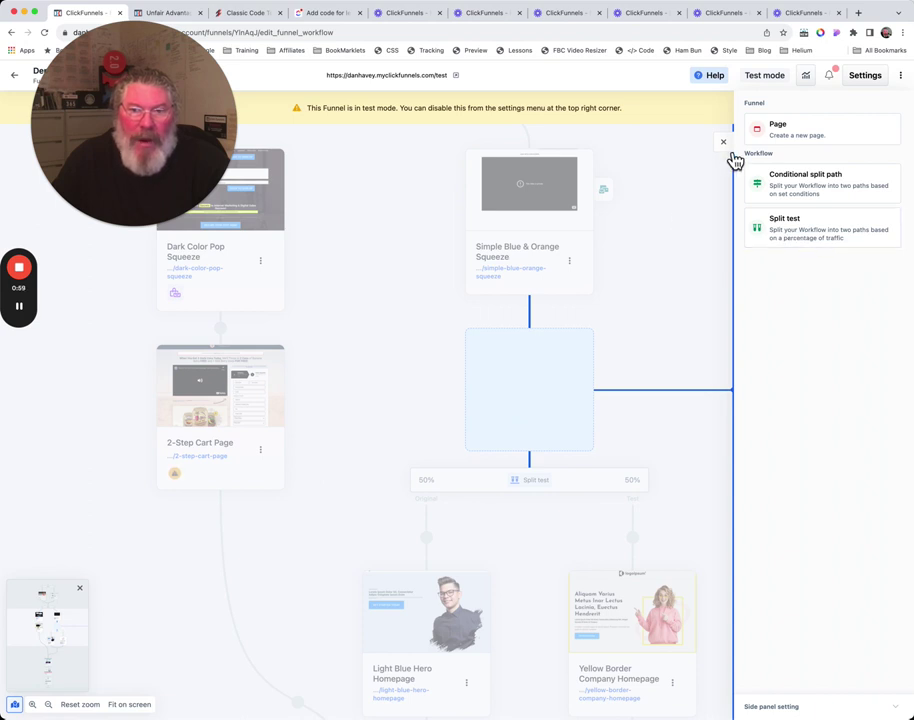
click(730, 288)
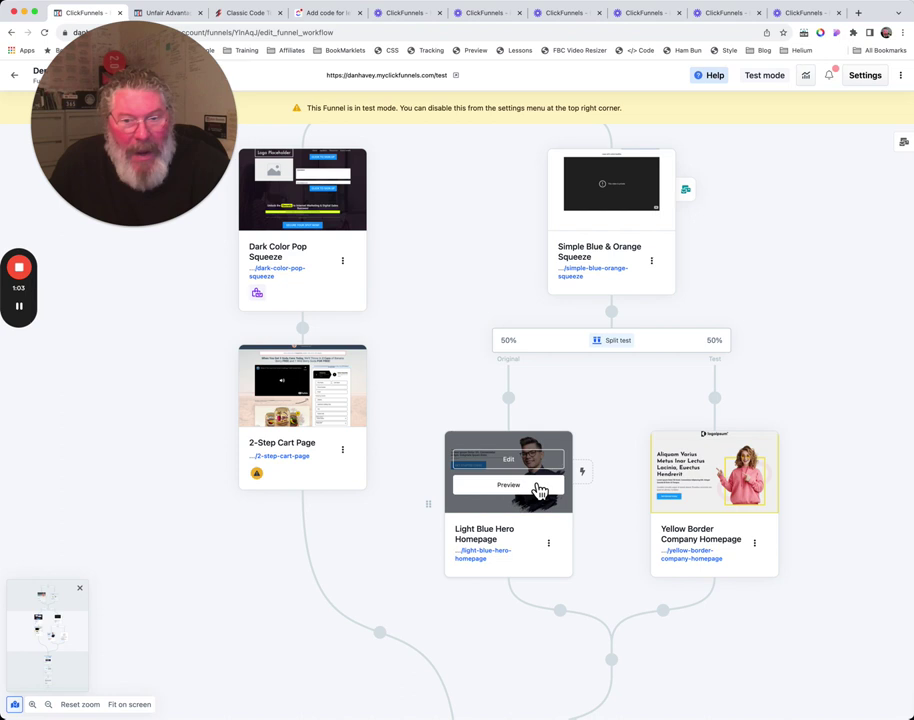
- Delete the split test, removing both its pages
click(731, 330)
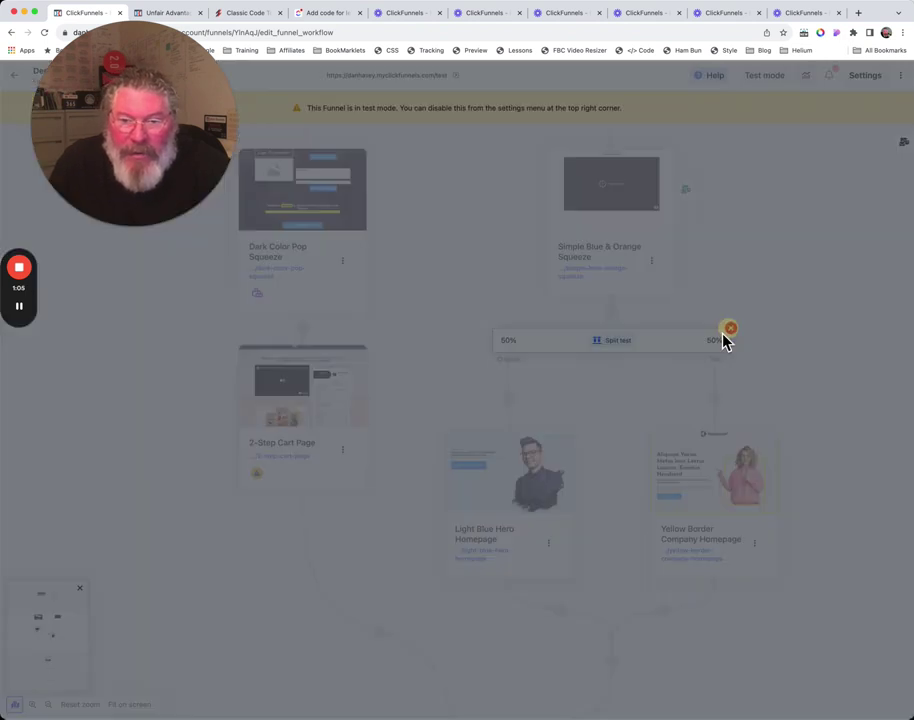
click(351, 402)
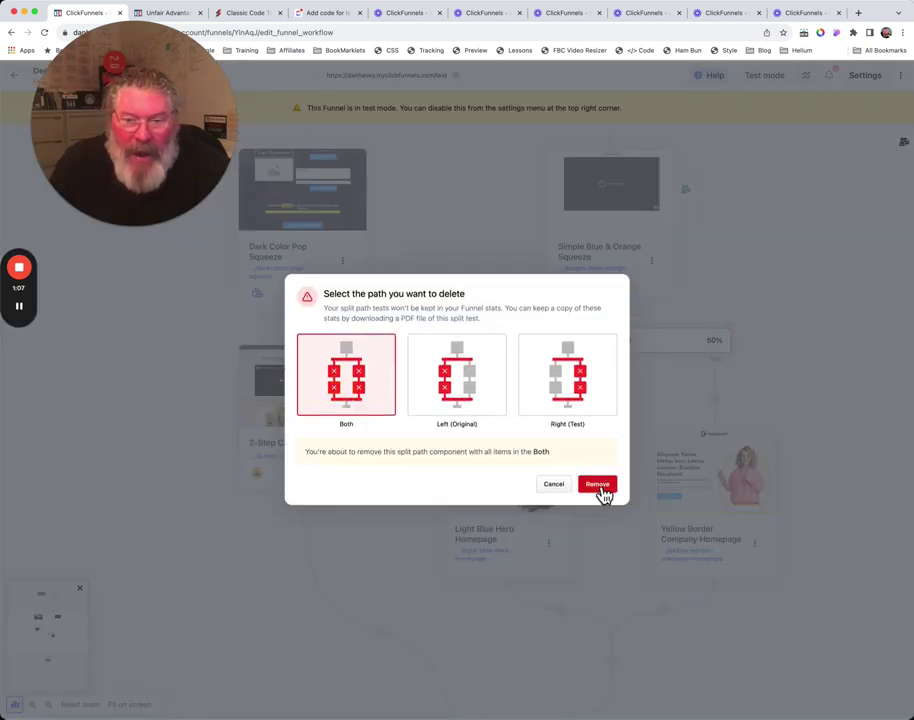
click(598, 485)
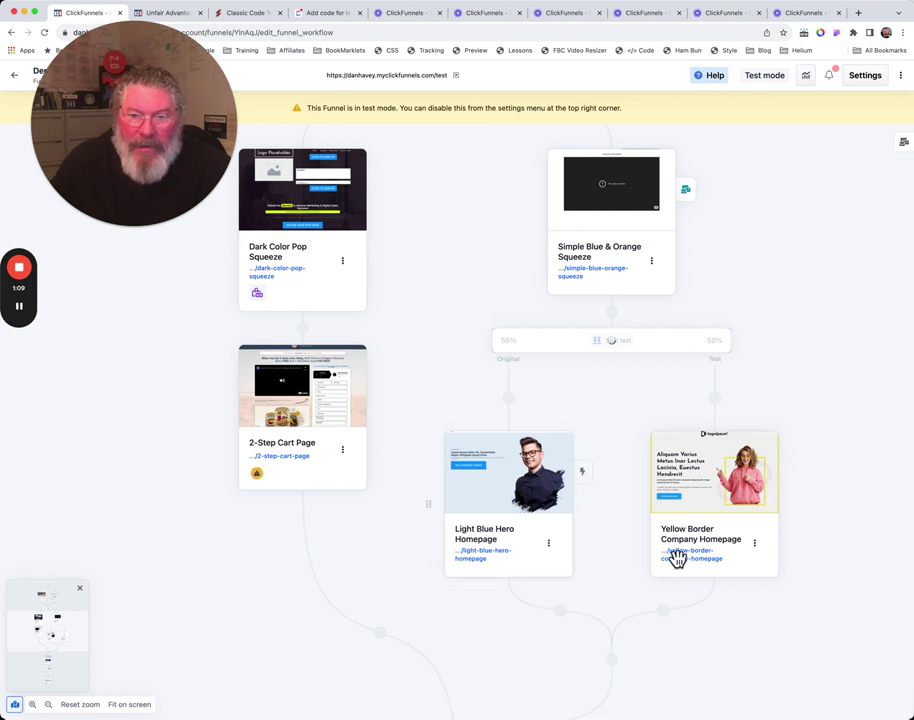
mouse_move(536, 508)
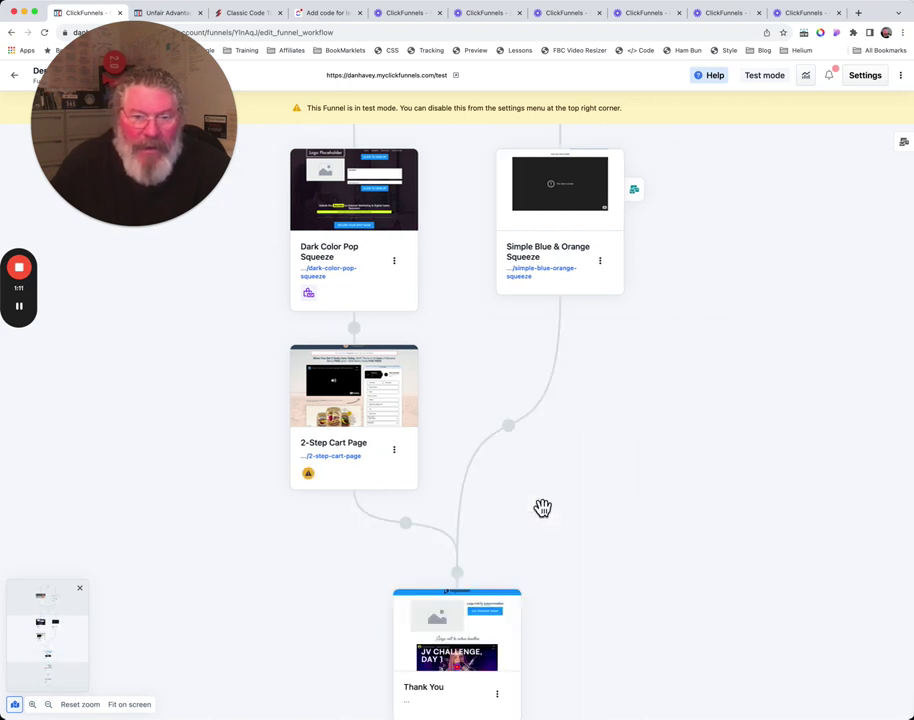
- Split-test the 2-Step Cart Page against a duplicate, Copy of 2-Step Cart Page
click(402, 456)
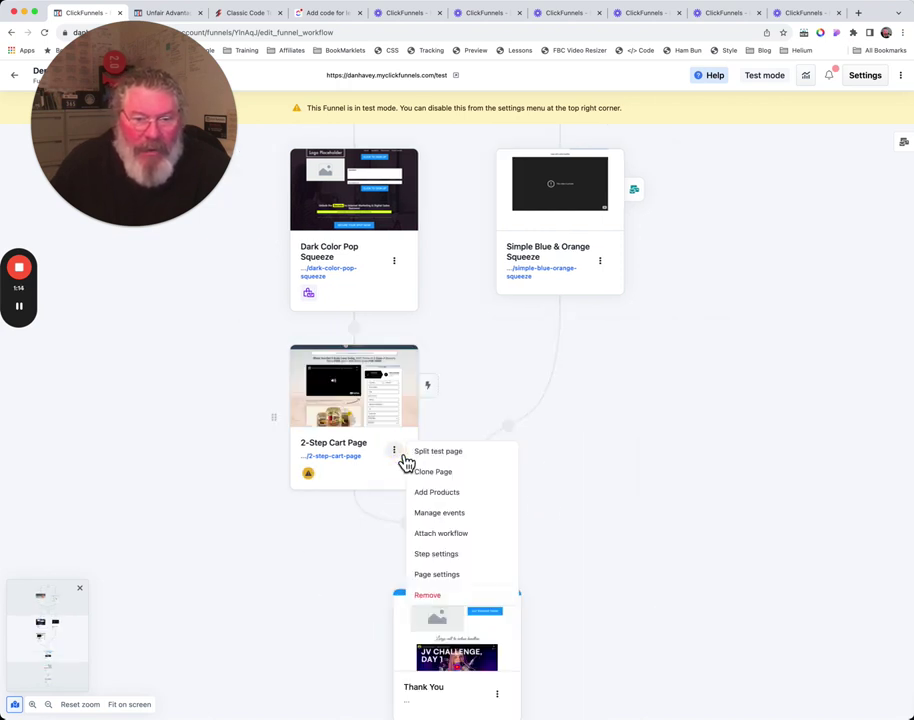
click(440, 457)
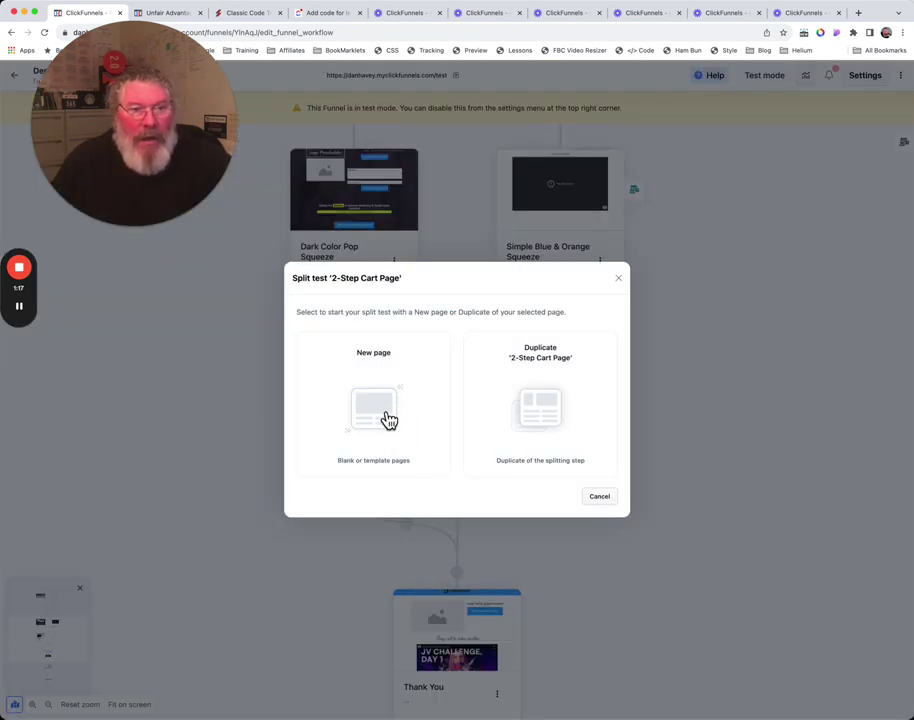
click(552, 424)
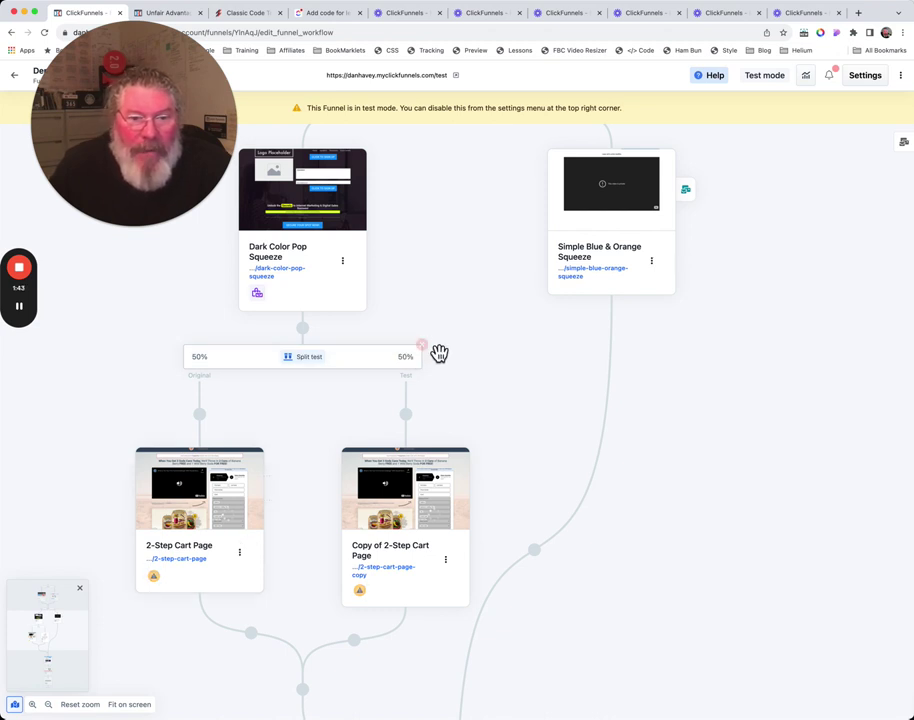
- Remove the 2-Step Cart Page split test with both pages, and clone Simple Blue & Orange Squeeze
click(423, 346)
click(362, 400)
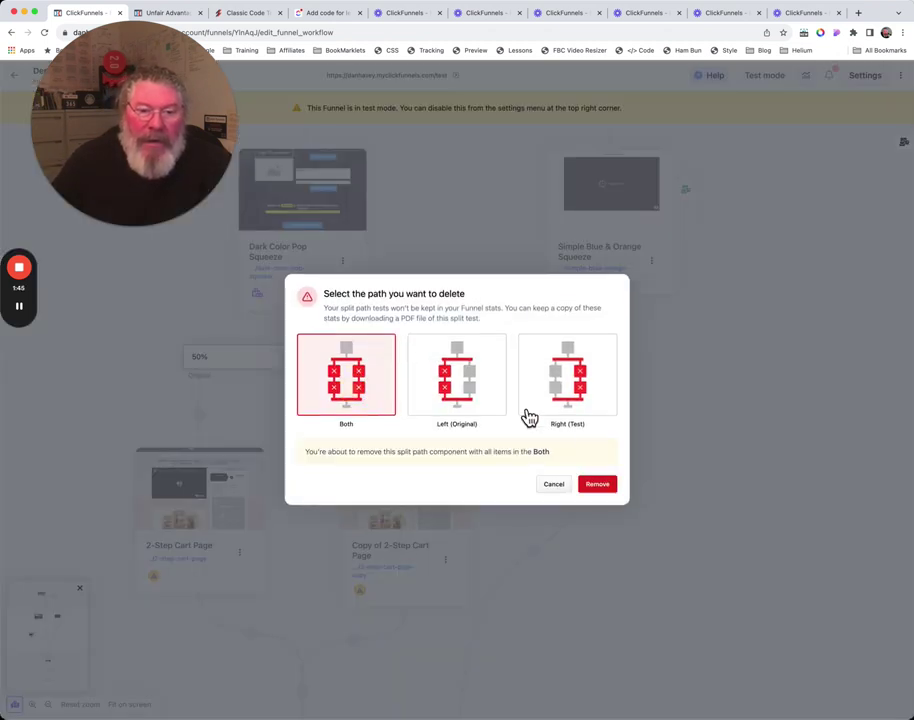
click(603, 488)
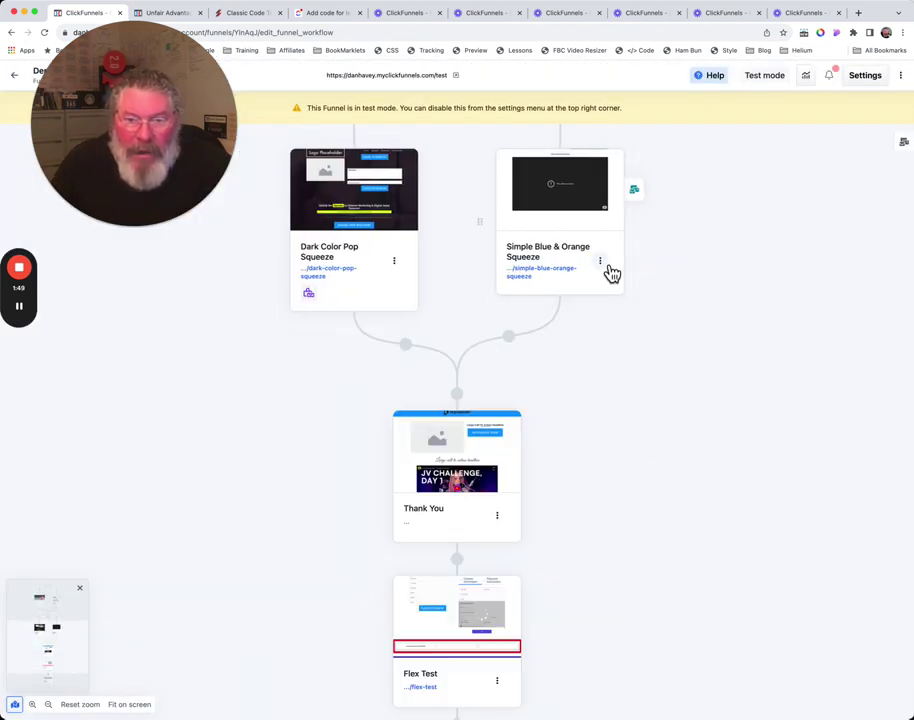
click(602, 264)
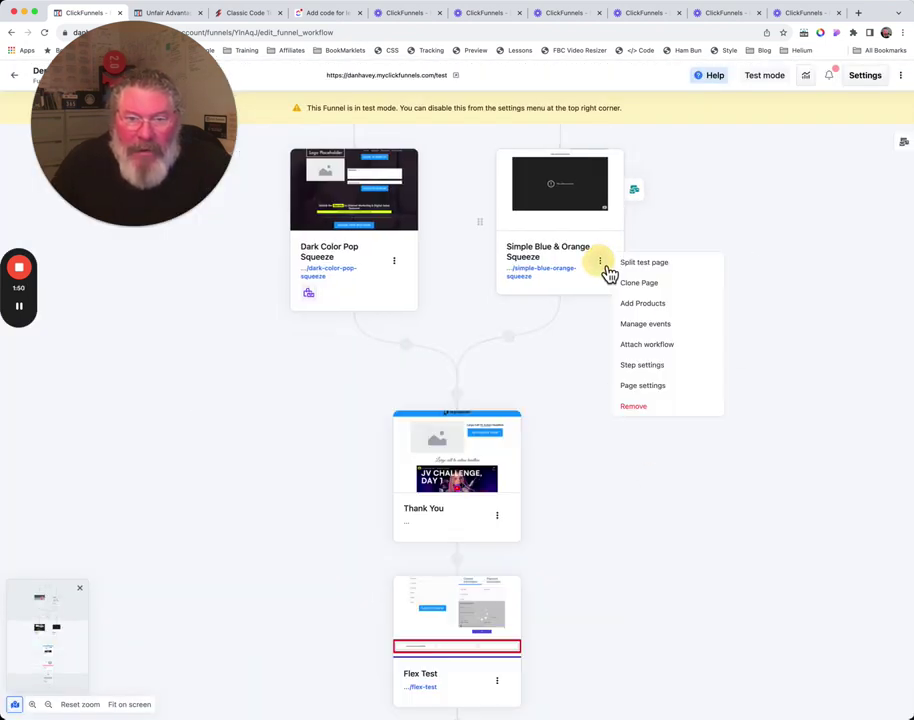
click(660, 285)
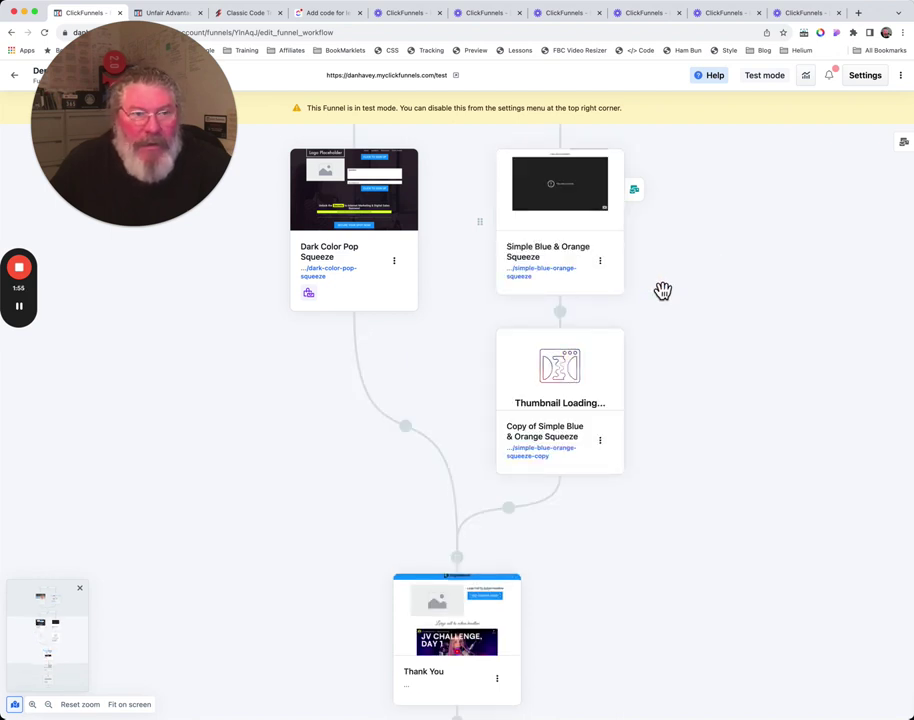
- Attach the Voomly product to the Simple Blue & Orange Squeeze step
click(605, 265)
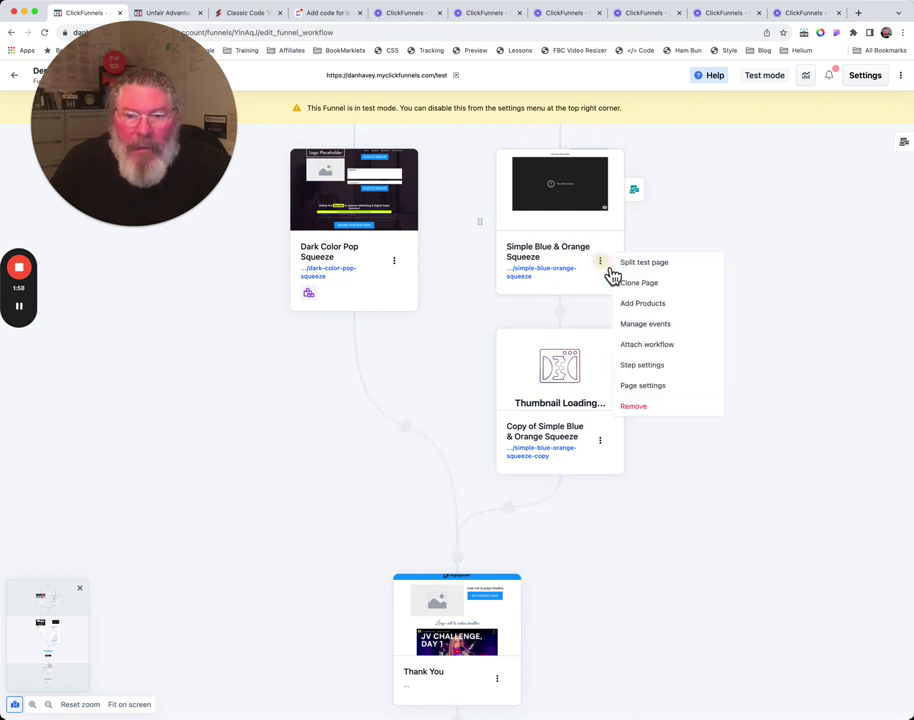
click(657, 308)
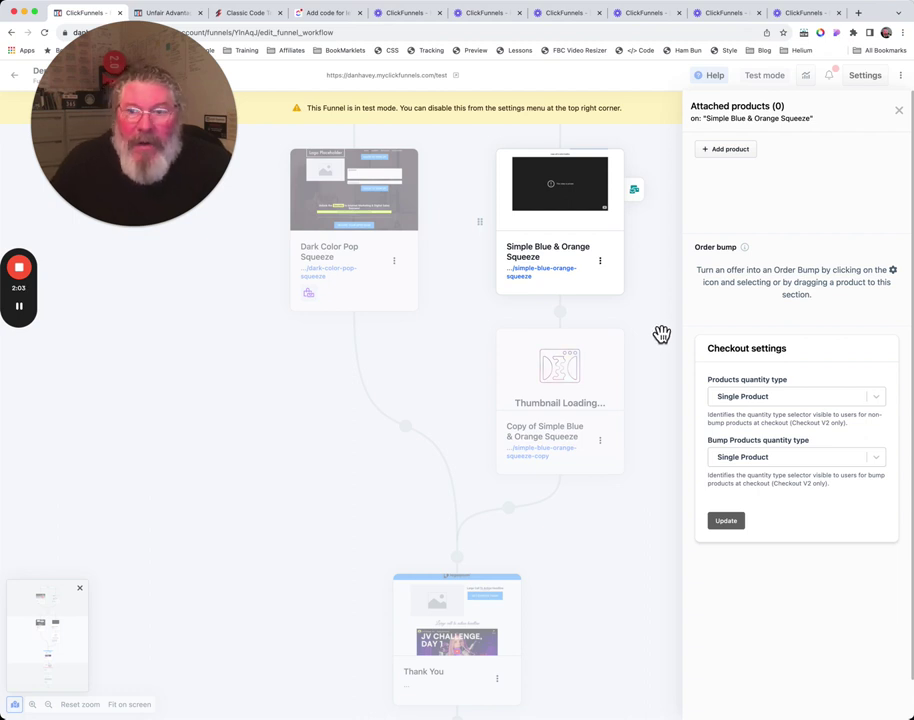
click(738, 158)
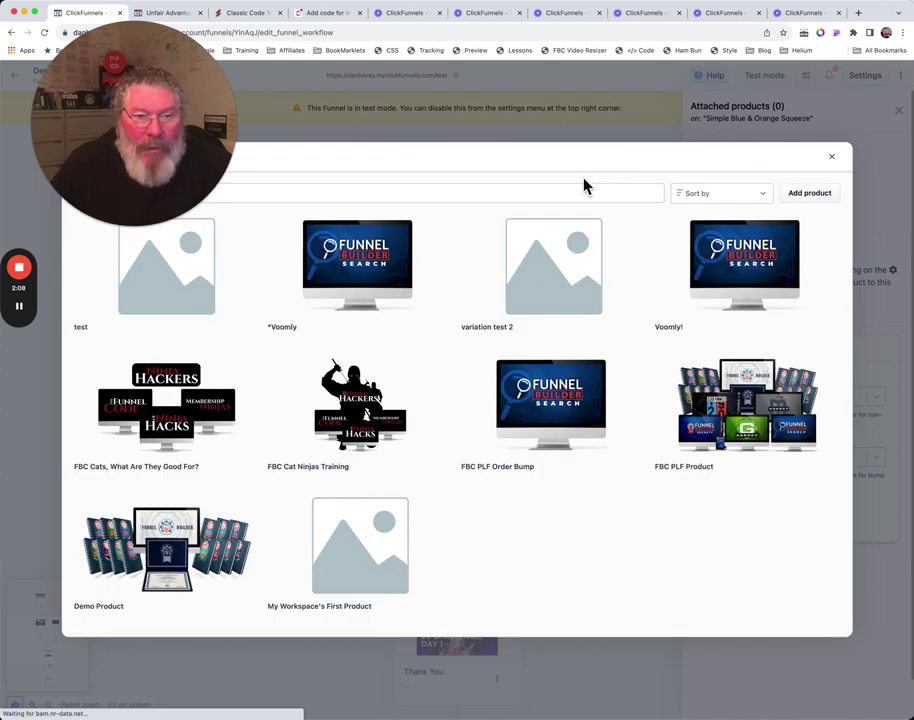
mouse_move(368, 276)
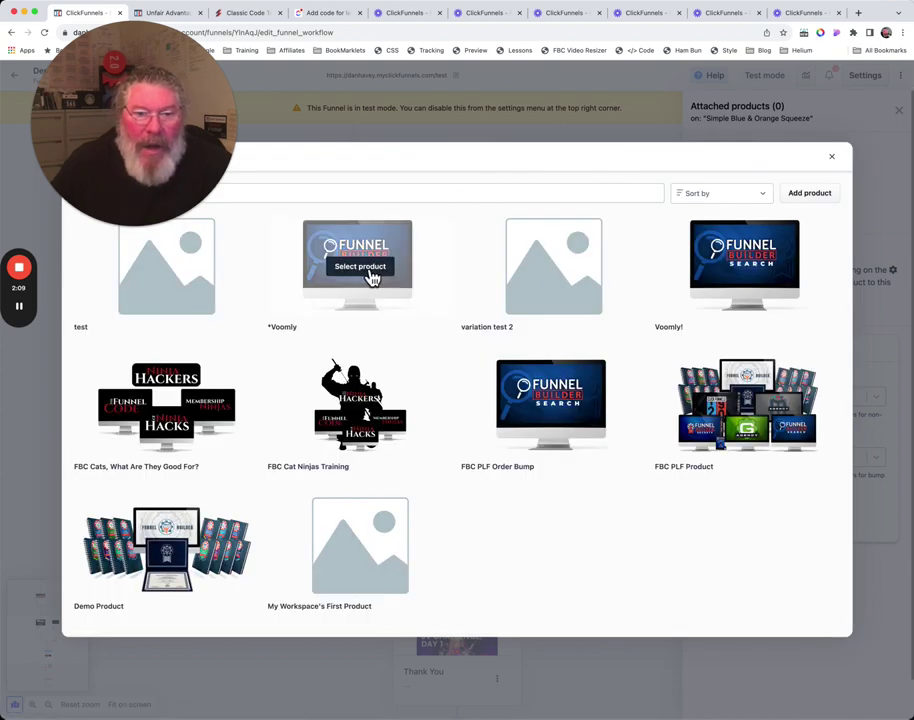
click(362, 268)
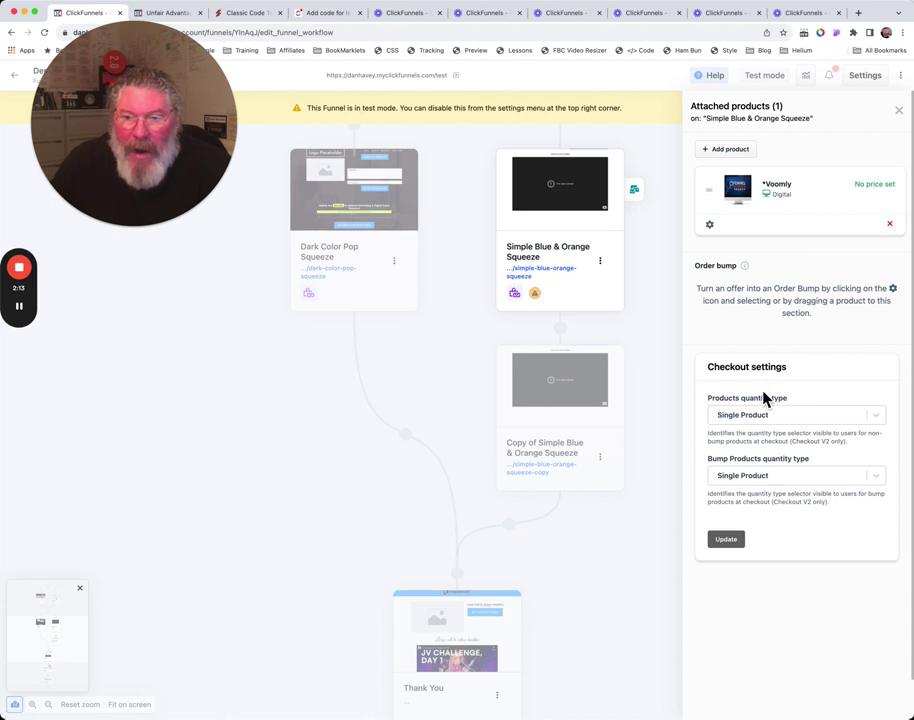
- Tick the Voomly Plus and Pro plans under Availability and Prices, then close without updating
click(716, 232)
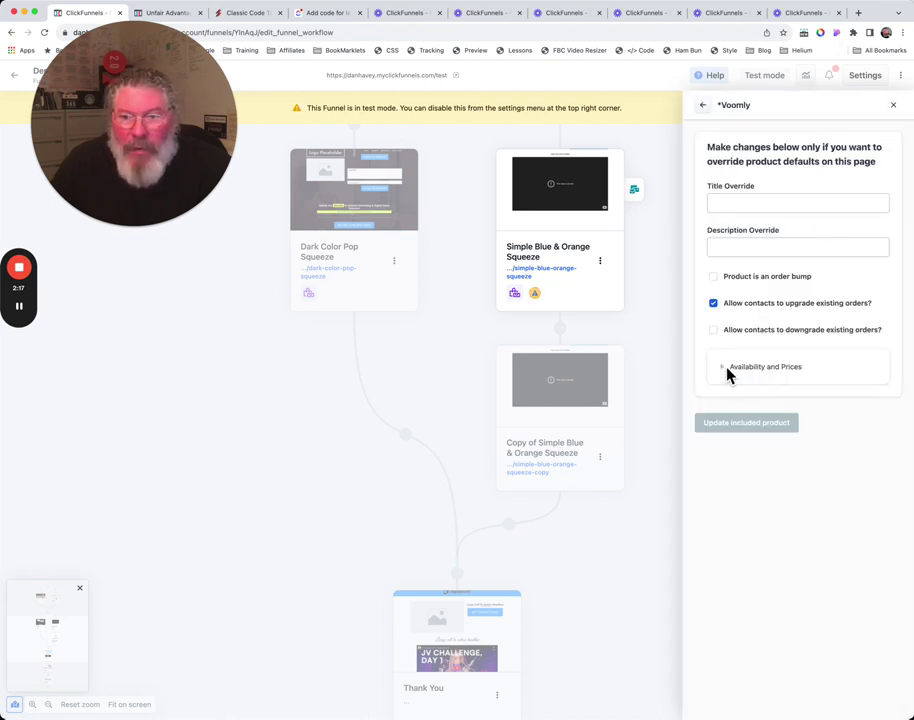
click(733, 372)
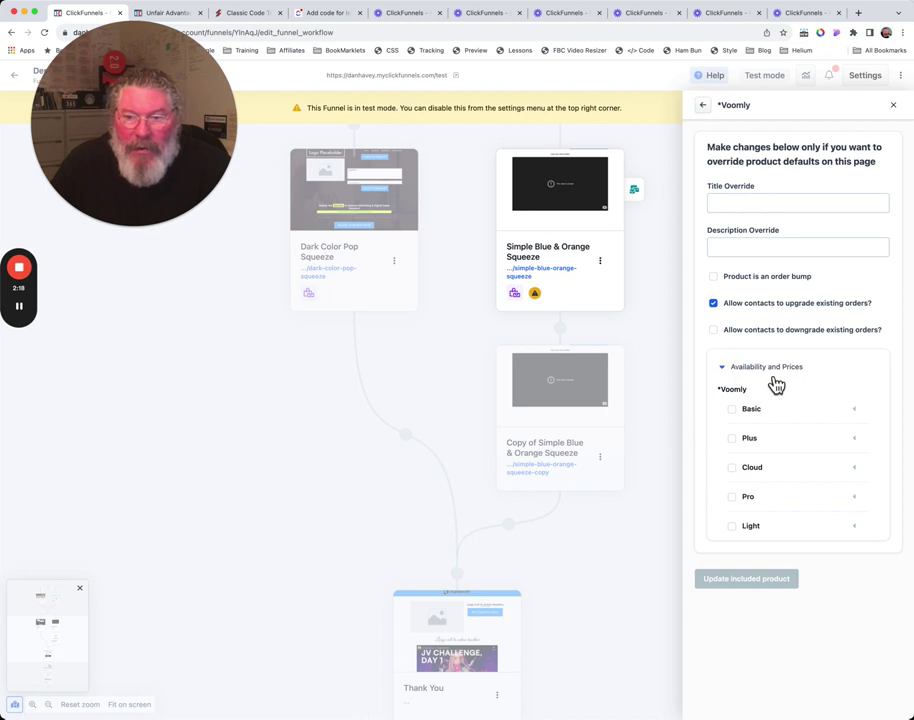
click(731, 438)
click(731, 496)
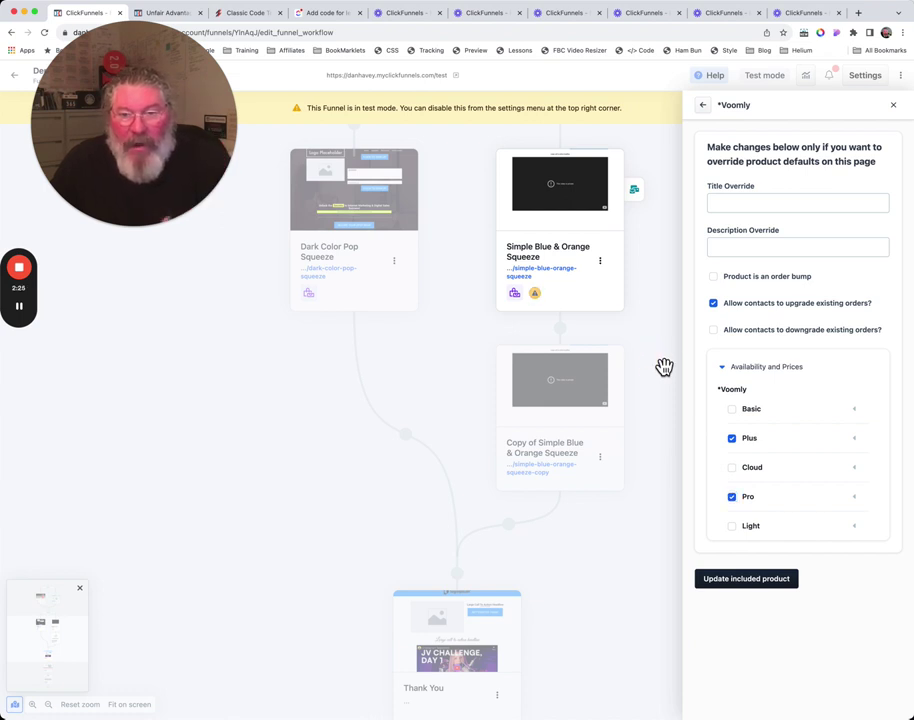
click(706, 106)
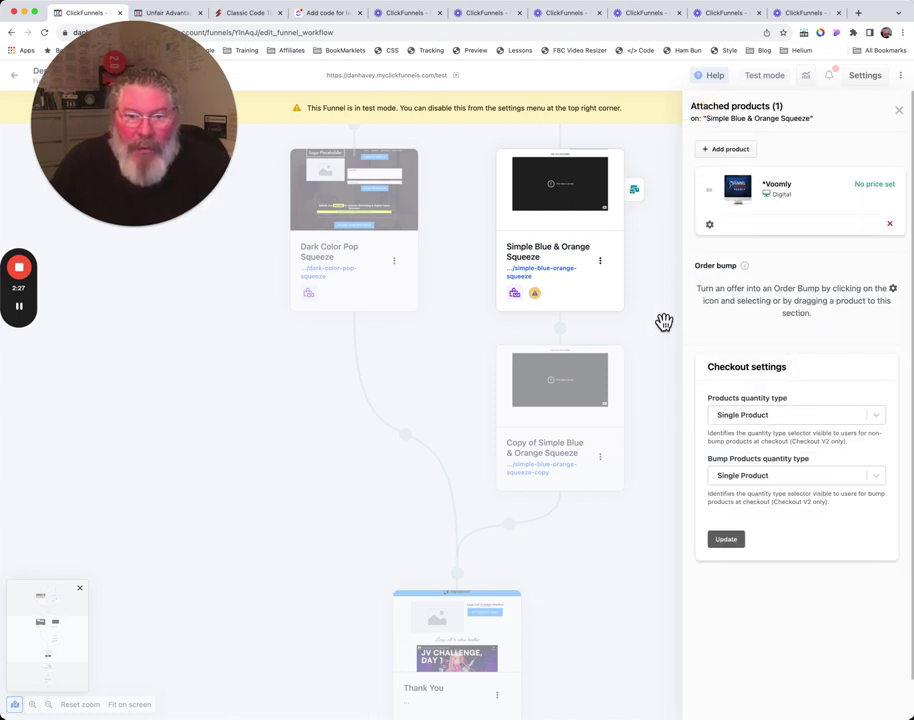
click(900, 113)
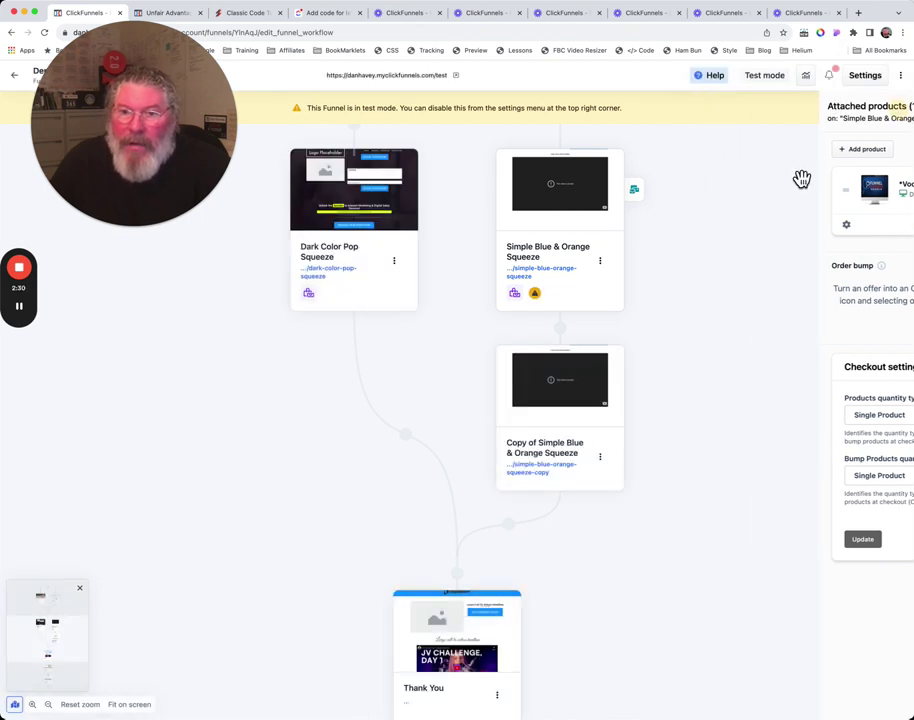
click(604, 267)
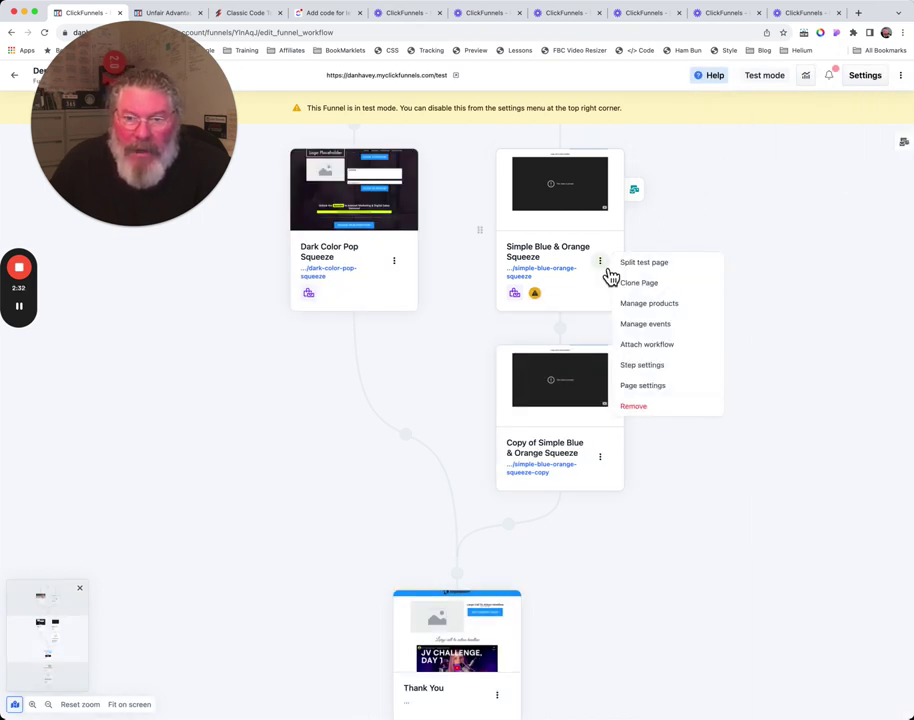
click(662, 325)
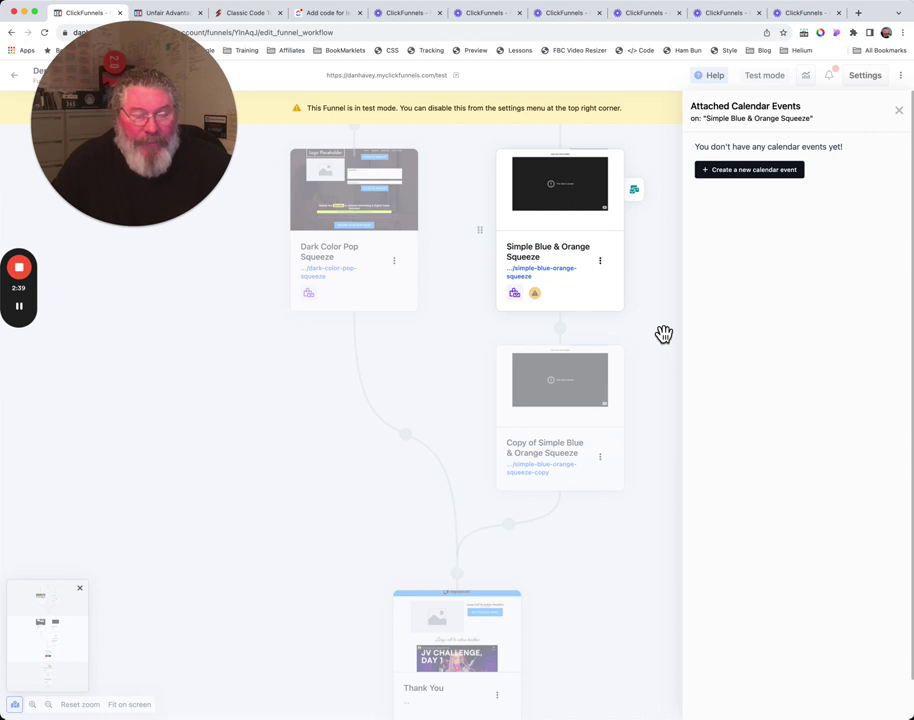
click(757, 176)
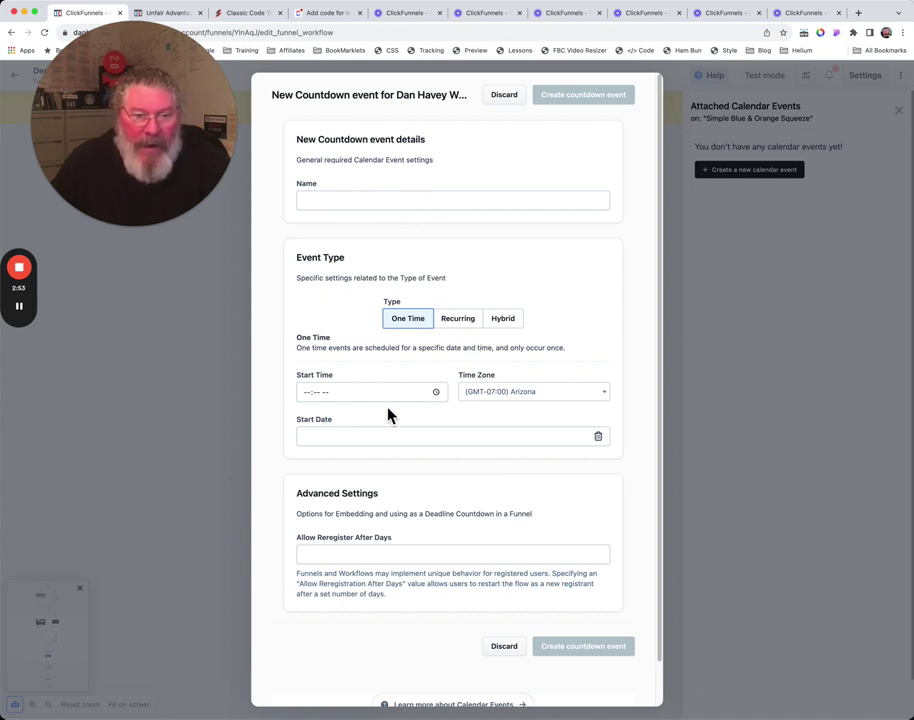
click(505, 648)
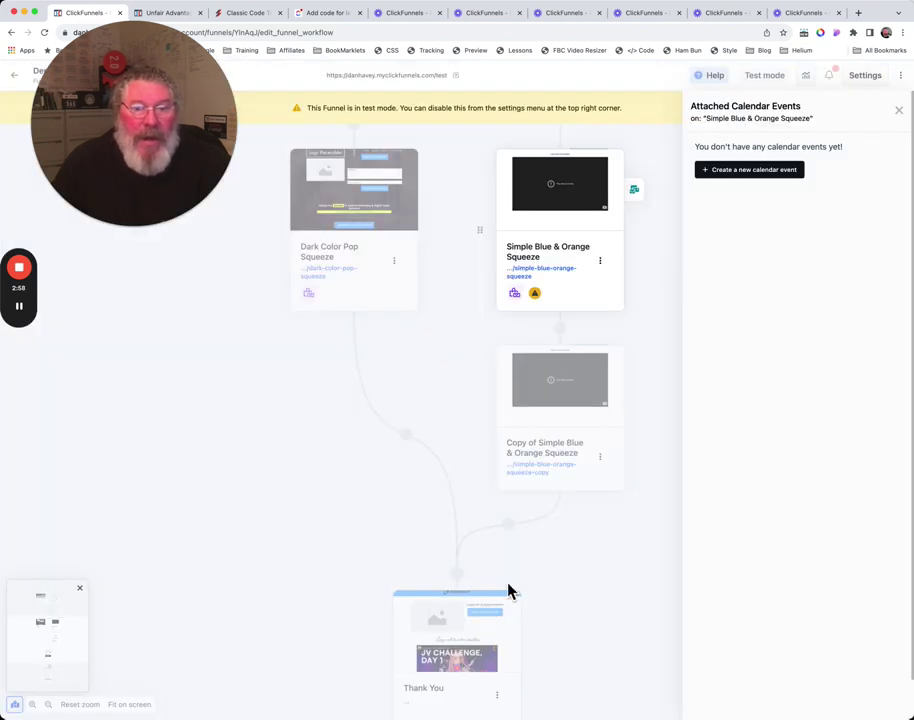
click(603, 264)
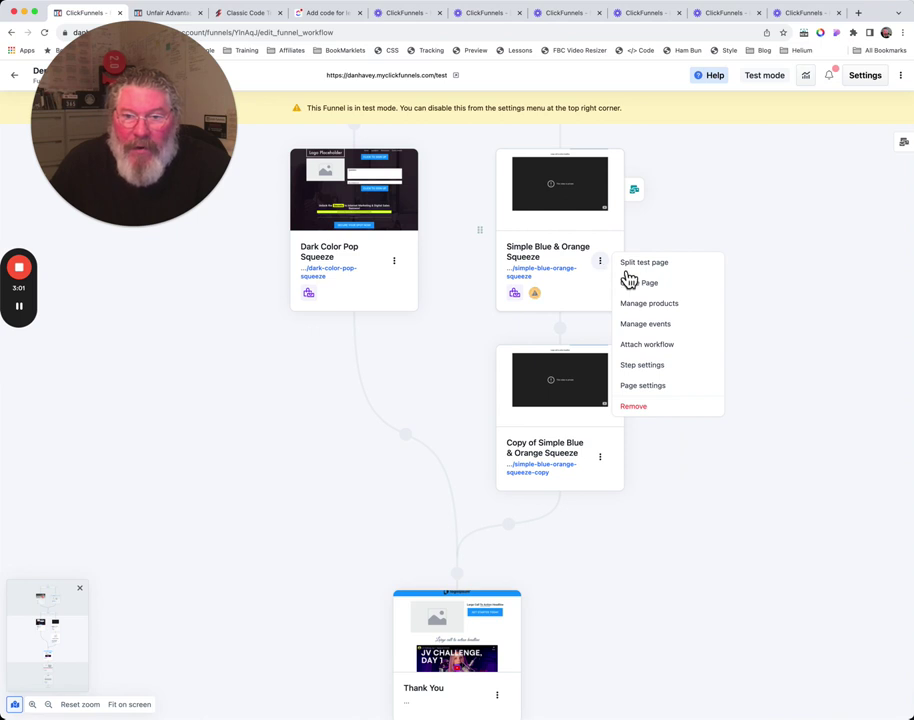
click(656, 346)
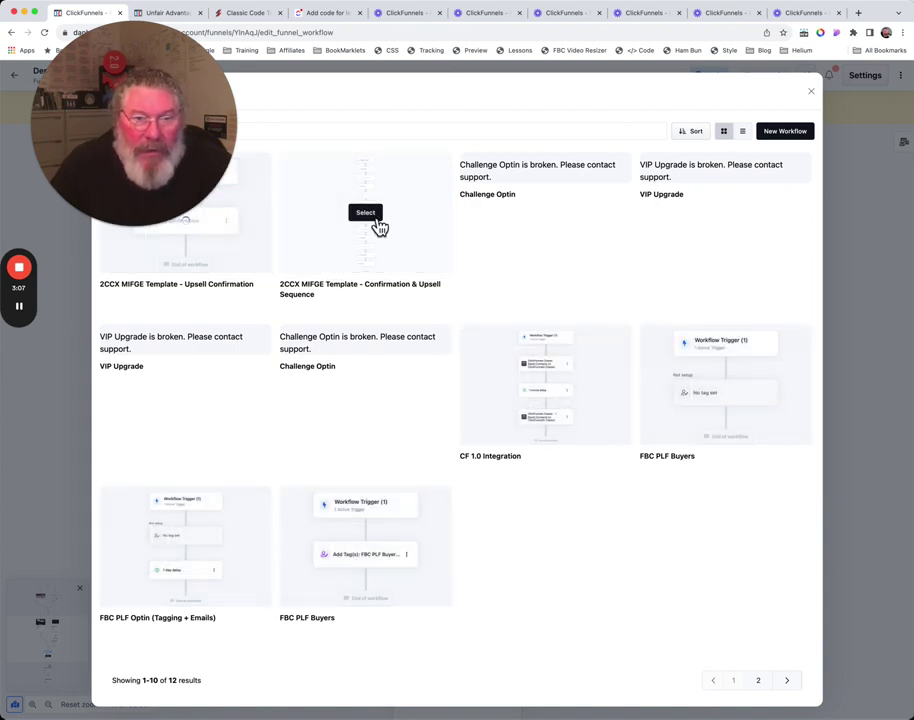
click(377, 224)
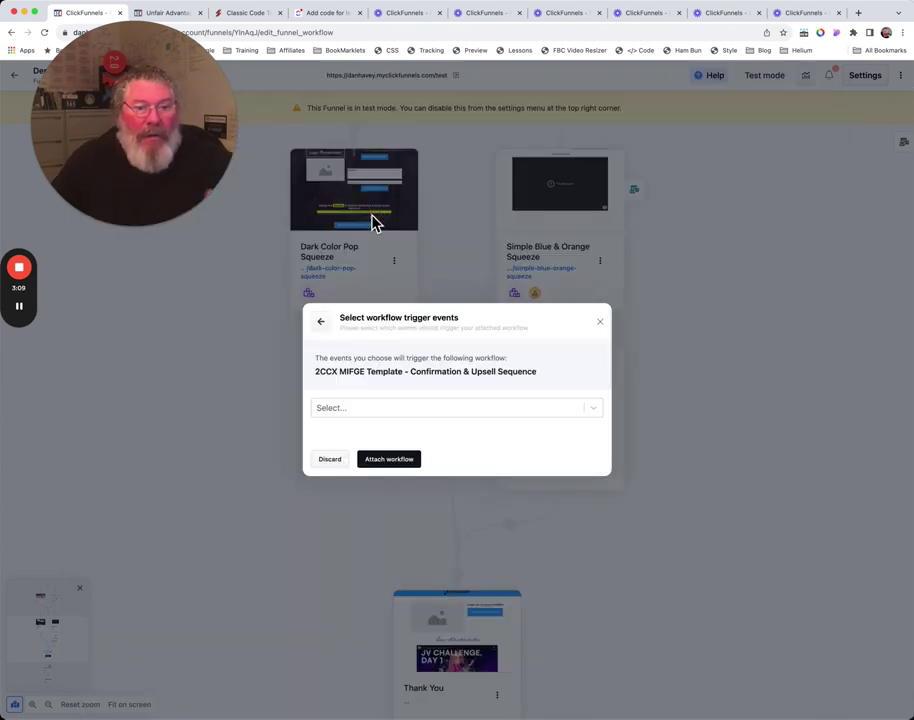
click(380, 409)
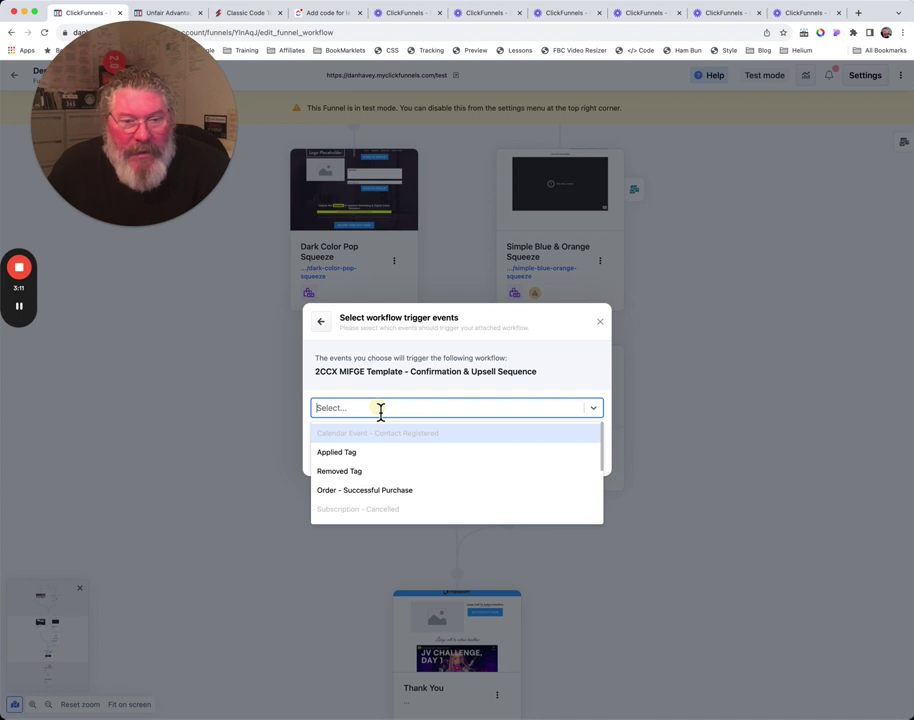
scroll(352, 452, down, 5)
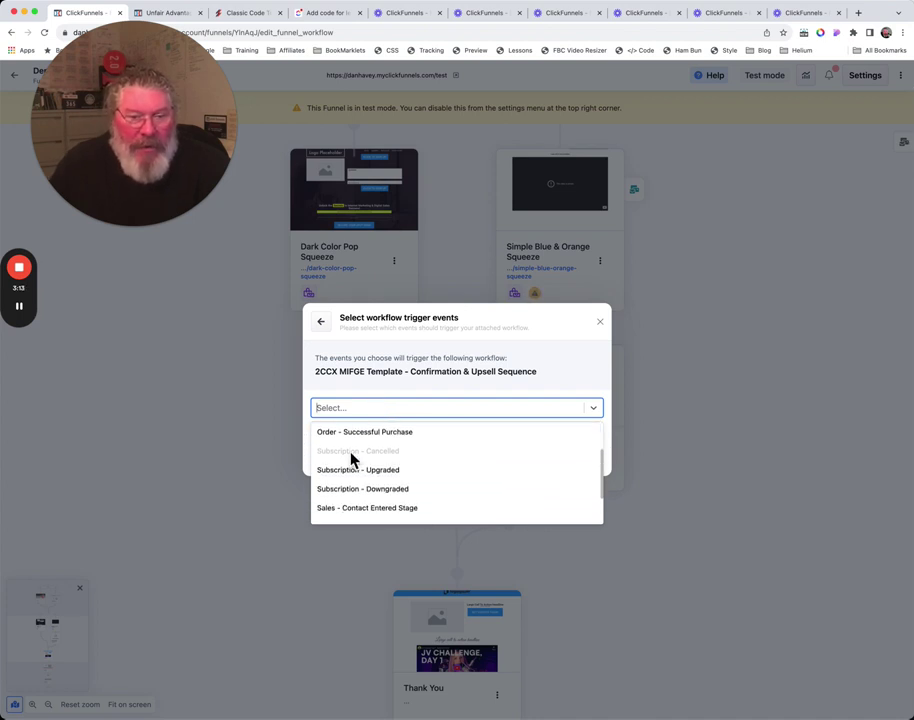
scroll(352, 458, down, 1)
scroll(352, 458, up, 3)
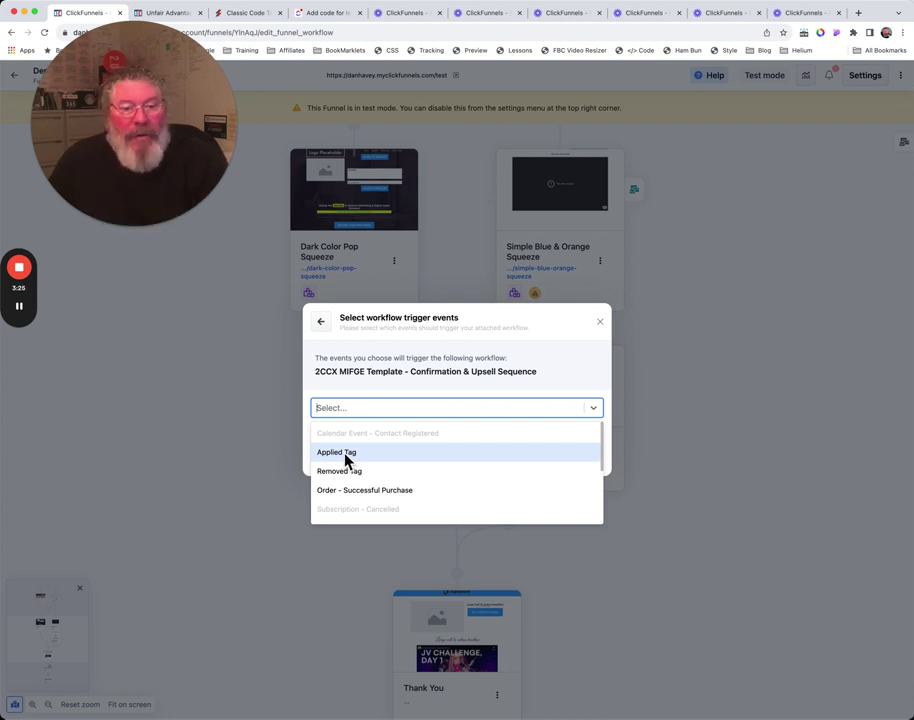
click(346, 456)
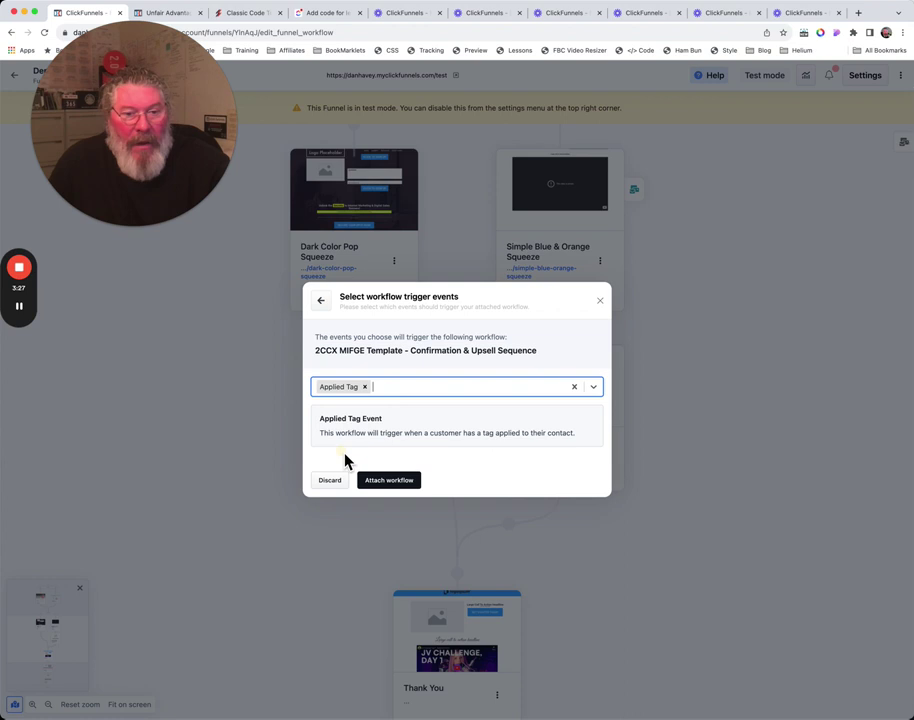
click(366, 387)
click(385, 409)
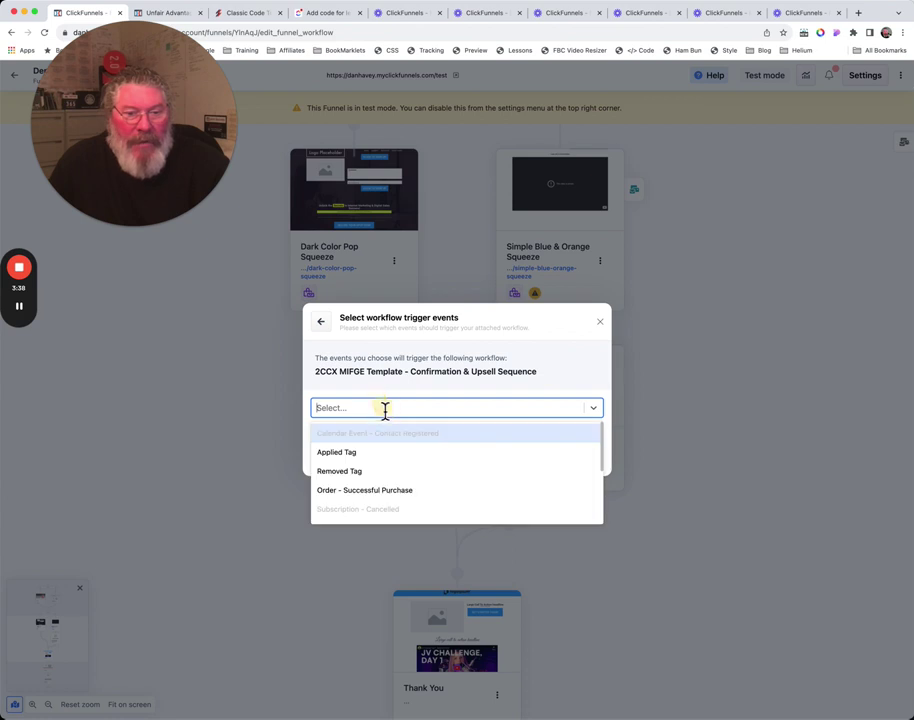
click(364, 474)
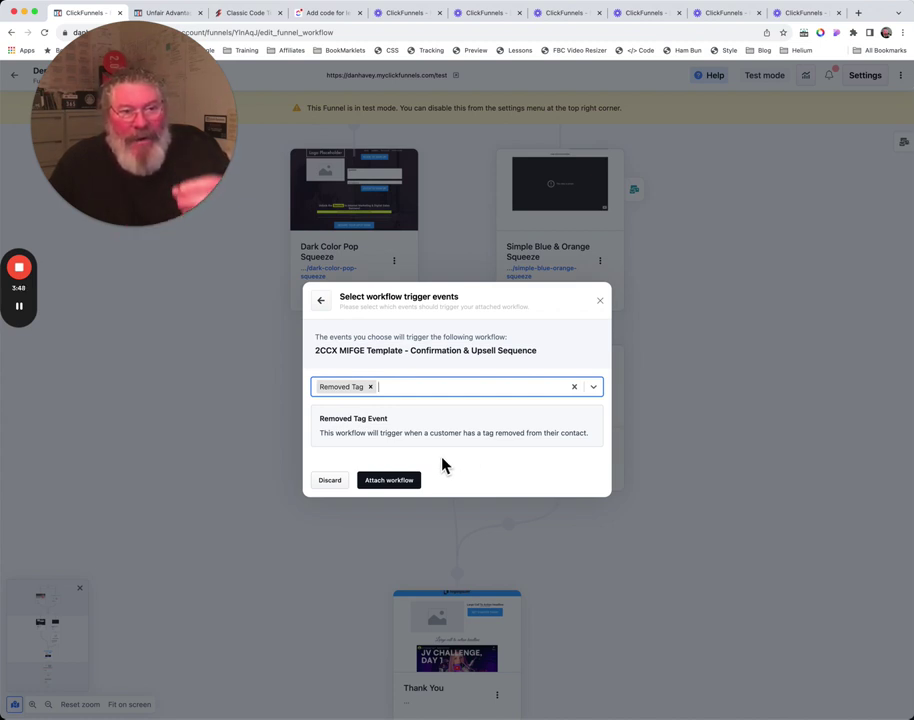
click(600, 300)
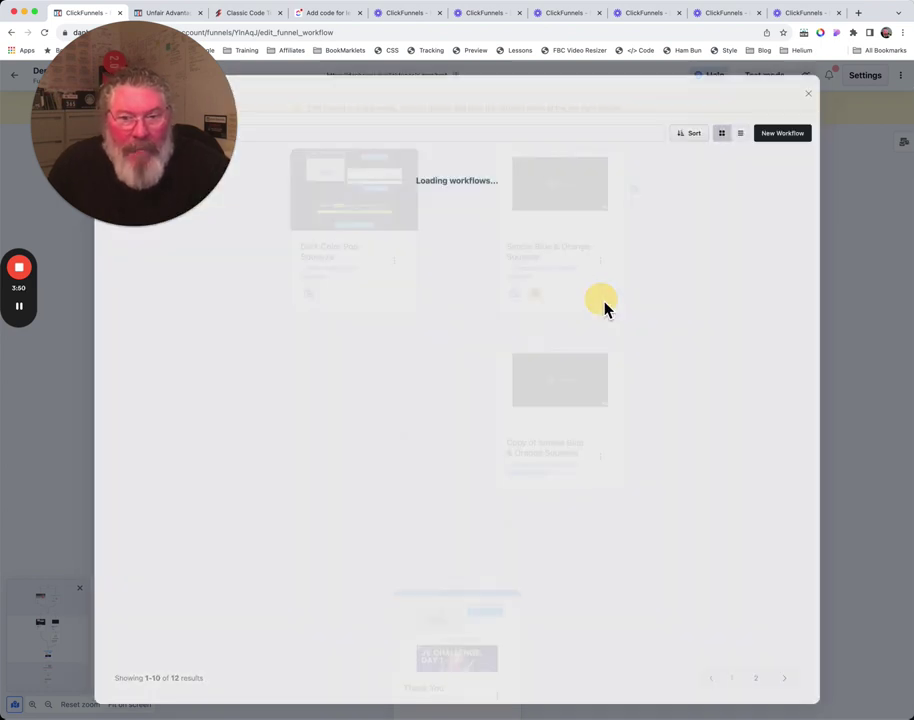
- In Step settings, append -test to Simple Blue & Orange Squeeze's Current Path and update the step
click(811, 92)
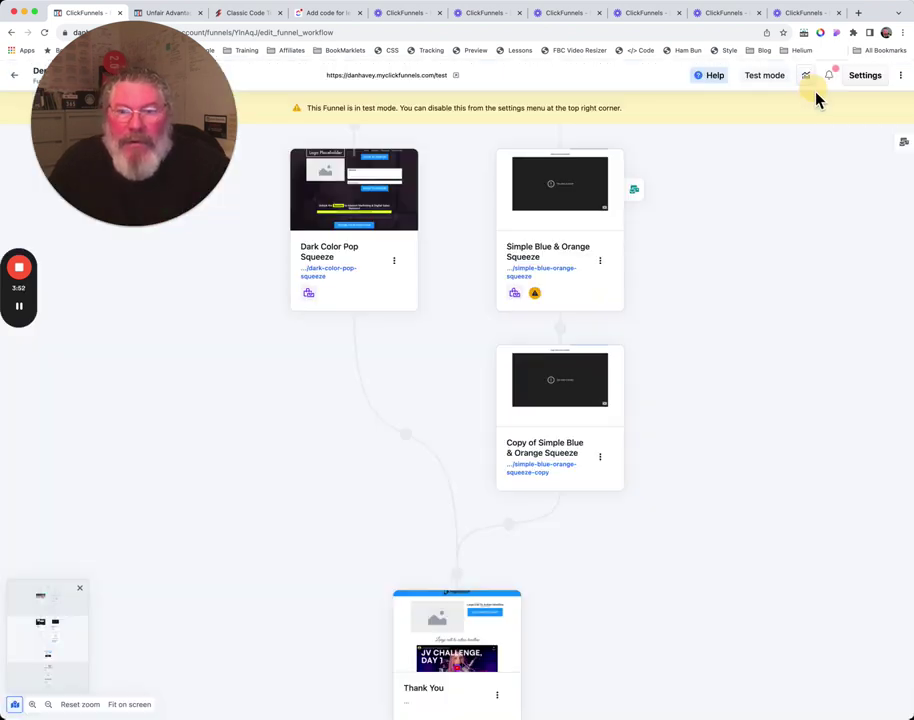
click(601, 262)
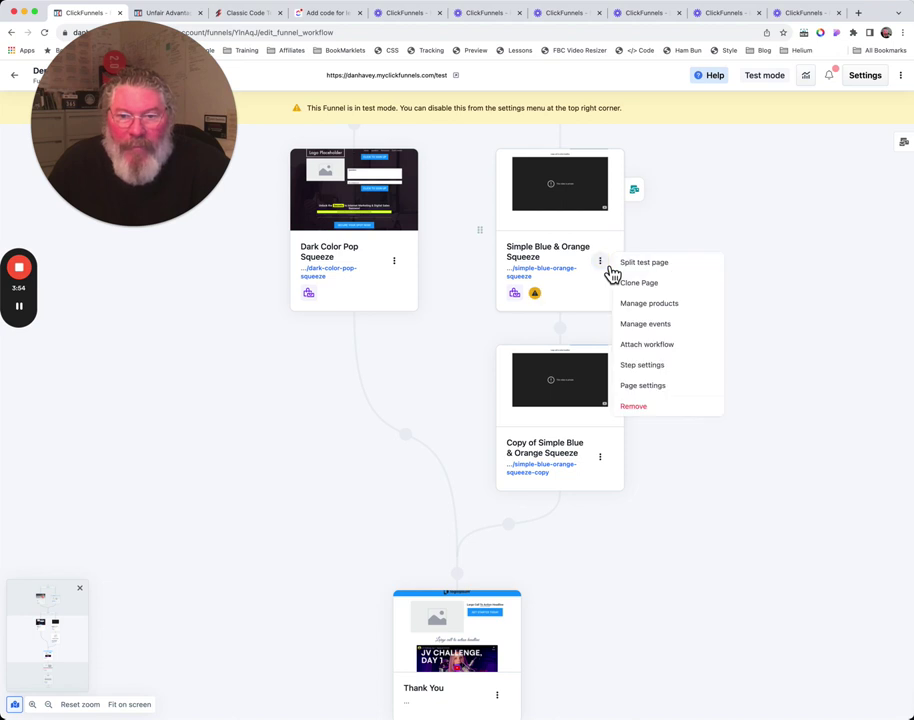
click(648, 370)
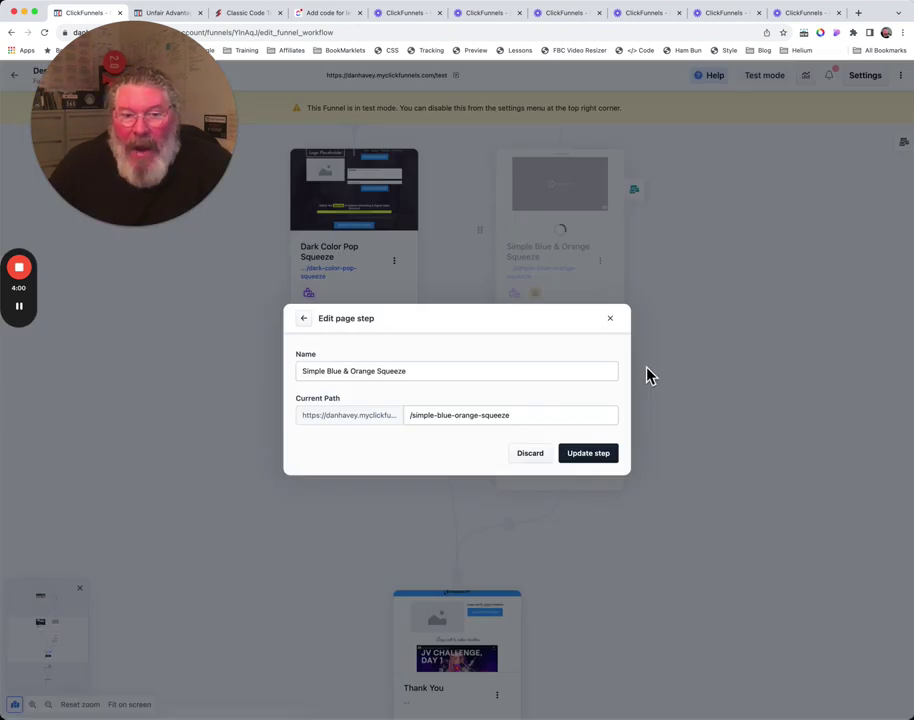
drag(304, 374, 459, 370)
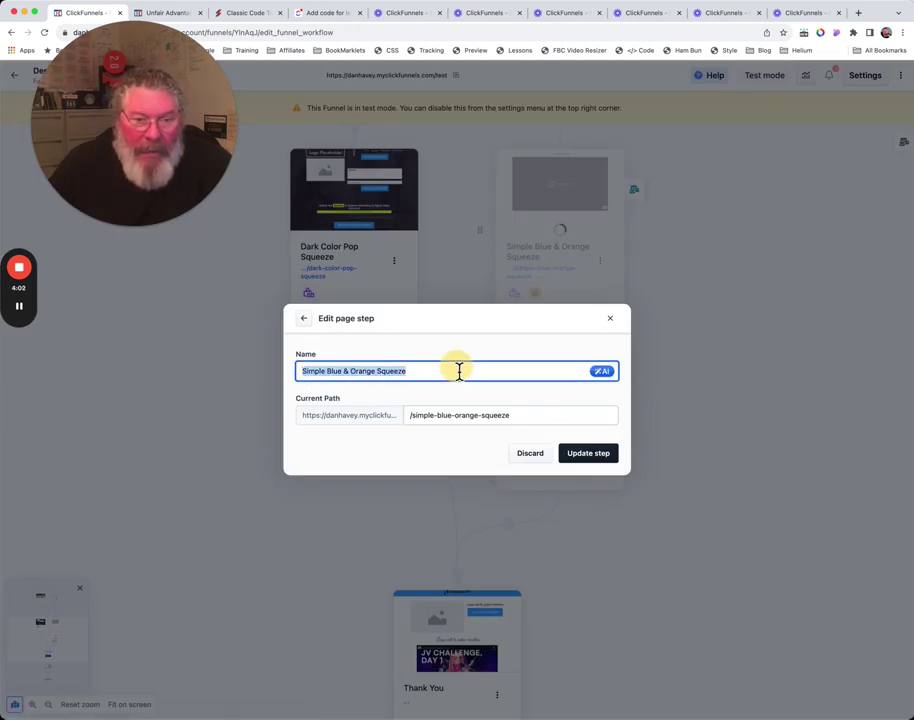
click(522, 421)
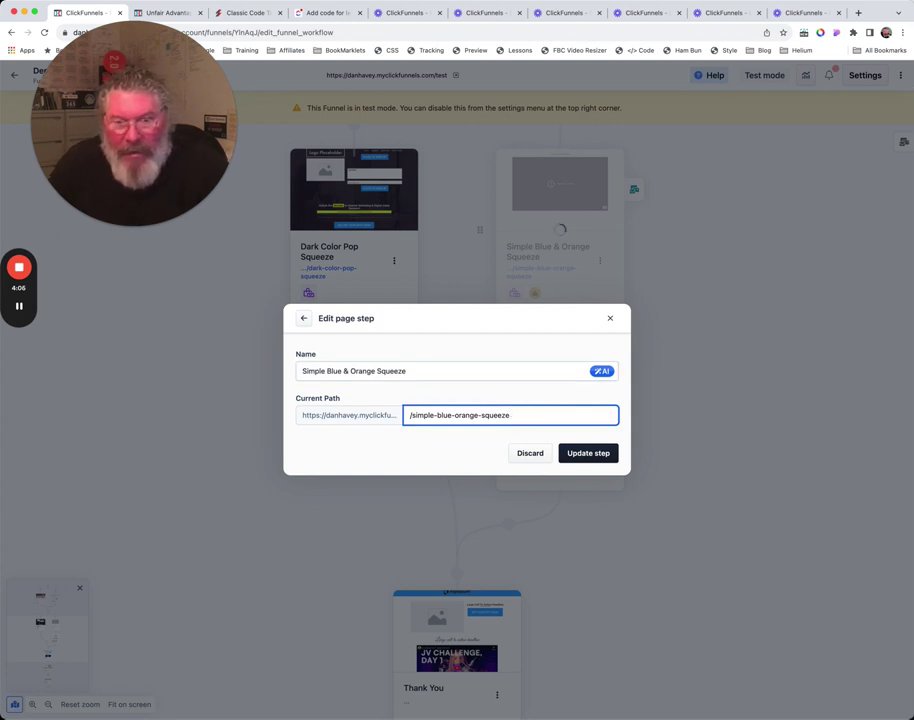
text(-t)
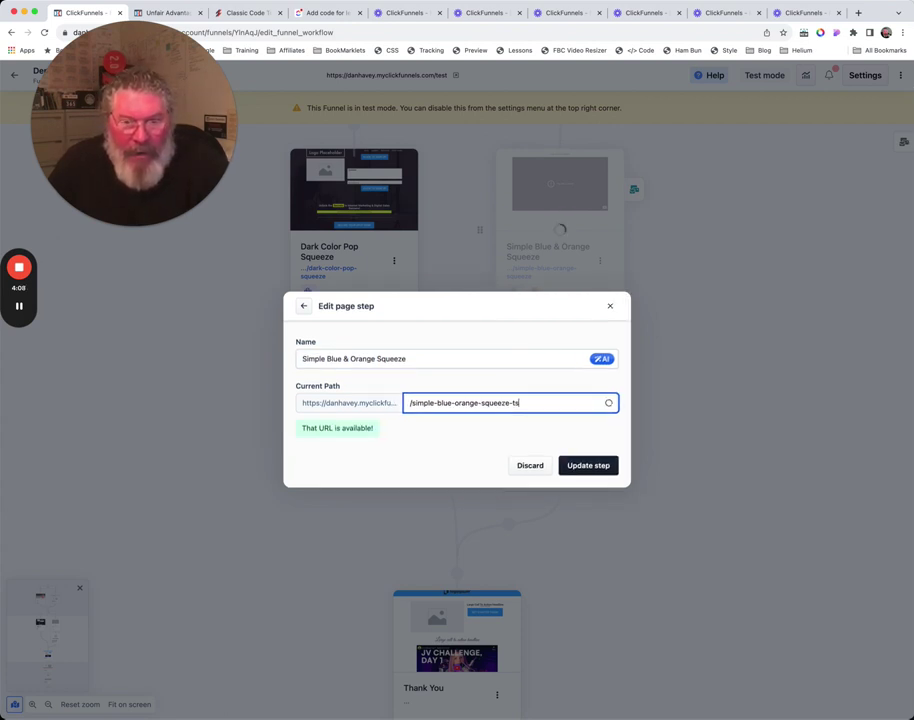
text(s)
key(BackSpace)
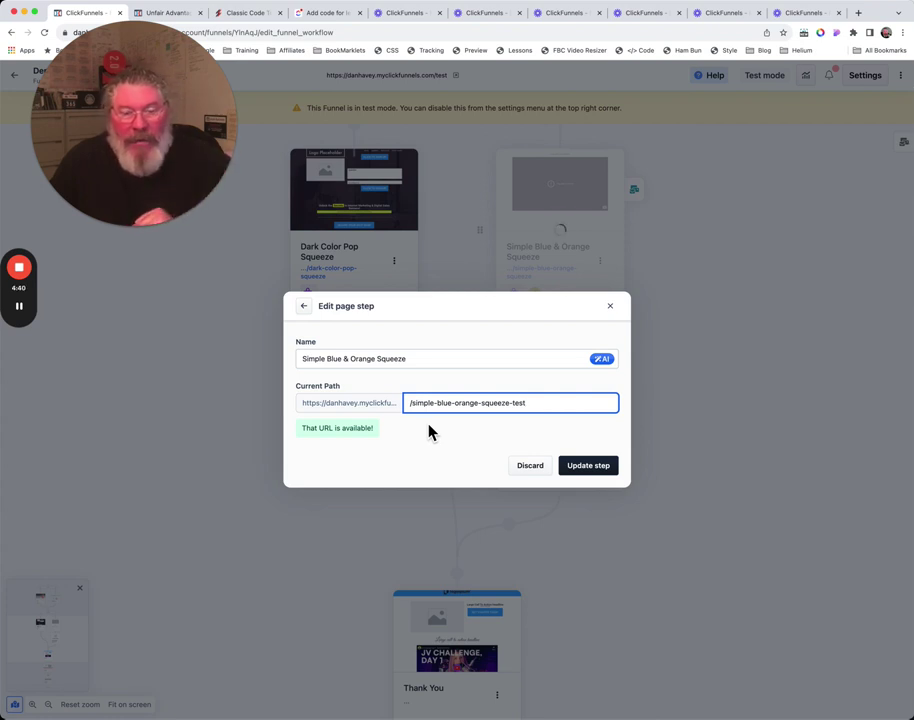
click(612, 312)
click(602, 459)
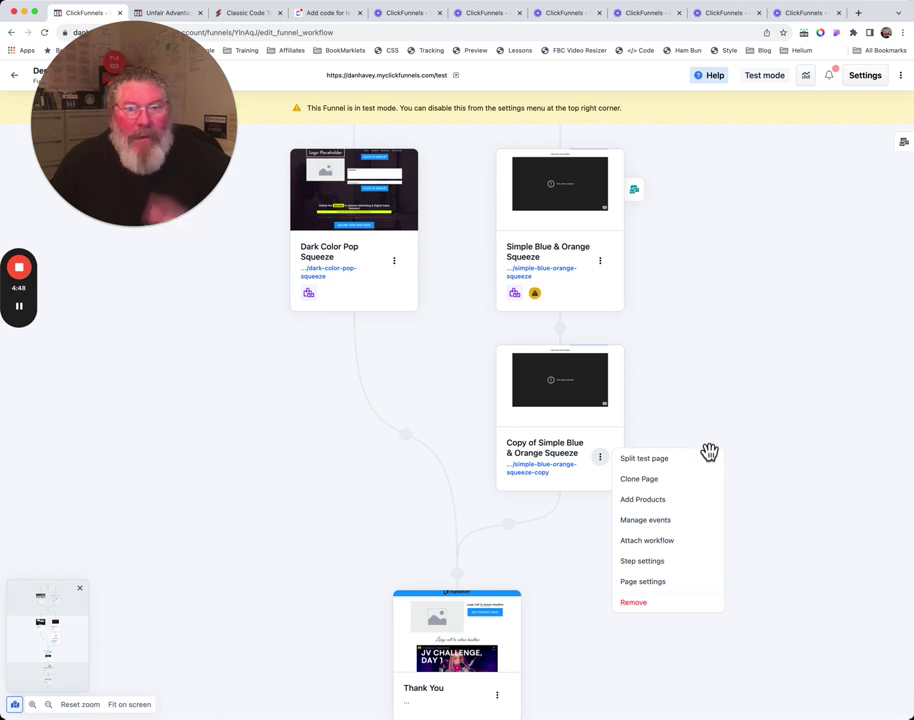
mouse_move(30, 280)
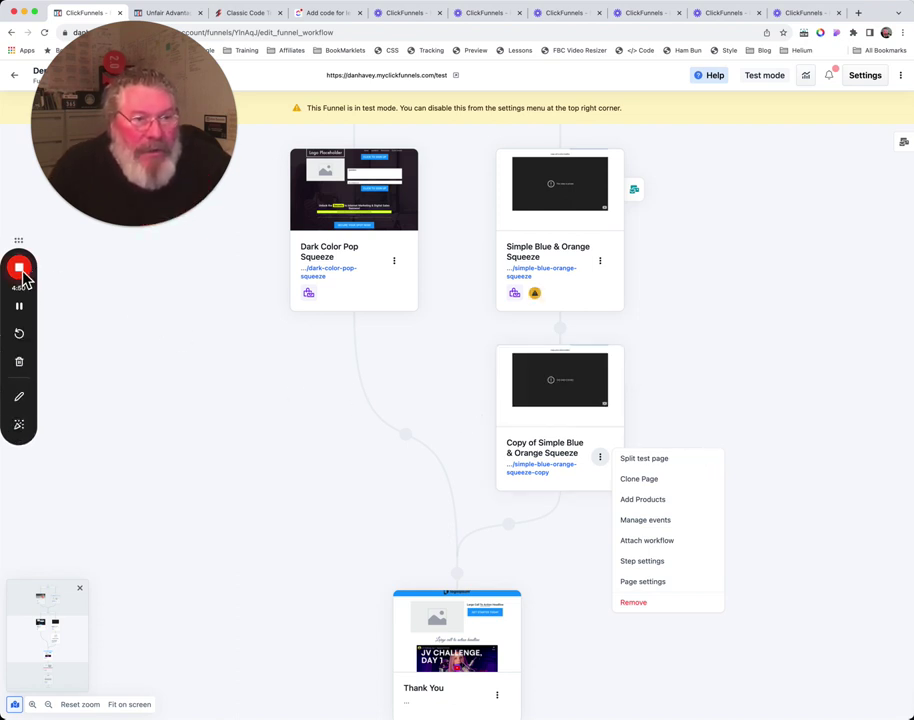